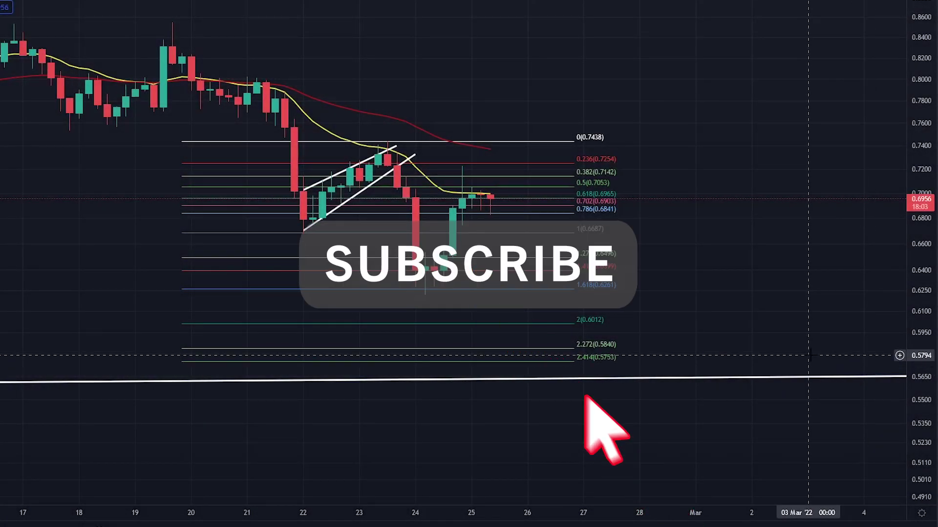
- Circle the 1 (0.6687) Fibonacci label and draw freehand arrows along the 24 February drop down to the 1.618 level
drag(93, 251, 101, 286)
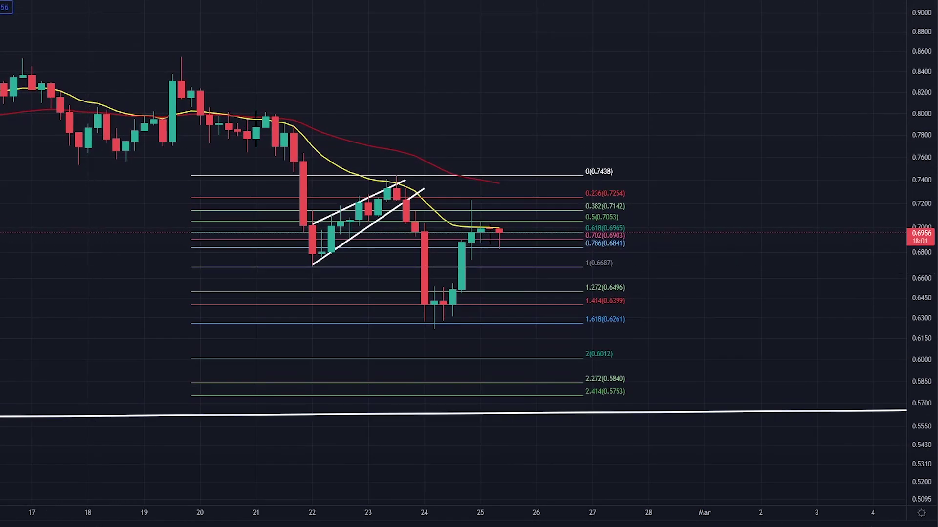
drag(619, 256, 639, 265)
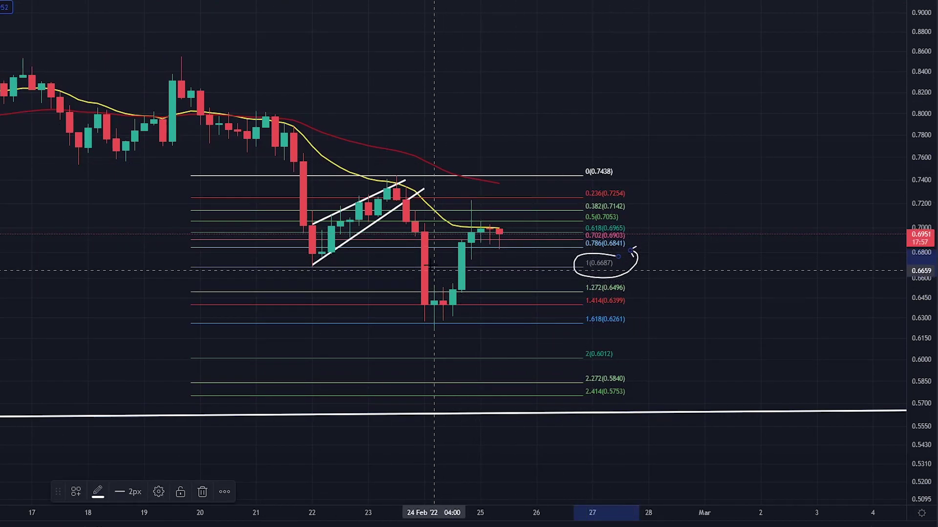
drag(433, 264, 437, 268)
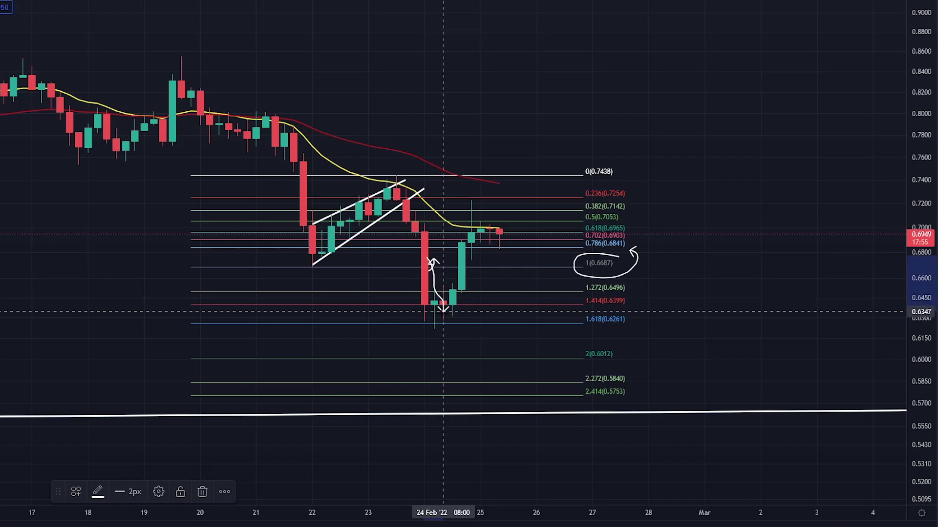
drag(443, 311, 443, 323)
- Box the 1.618 (0.6261) label, circle the 24 February low, and trace the price from the rising wedge down to it
mouse_move(566, 308)
mouse_down()
mouse_move(635, 312)
mouse_move(574, 351)
mouse_up()
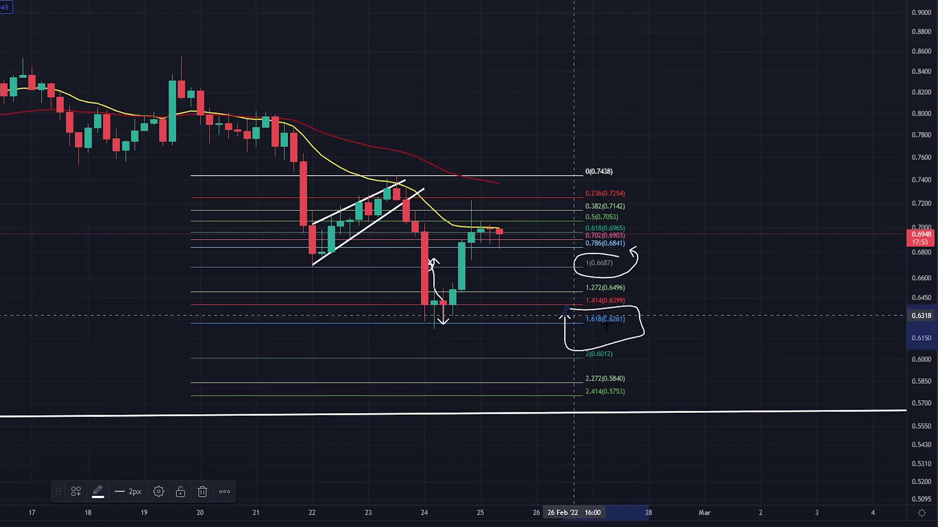
mouse_move(565, 315)
mouse_down()
mouse_move(687, 329)
mouse_move(540, 326)
mouse_up()
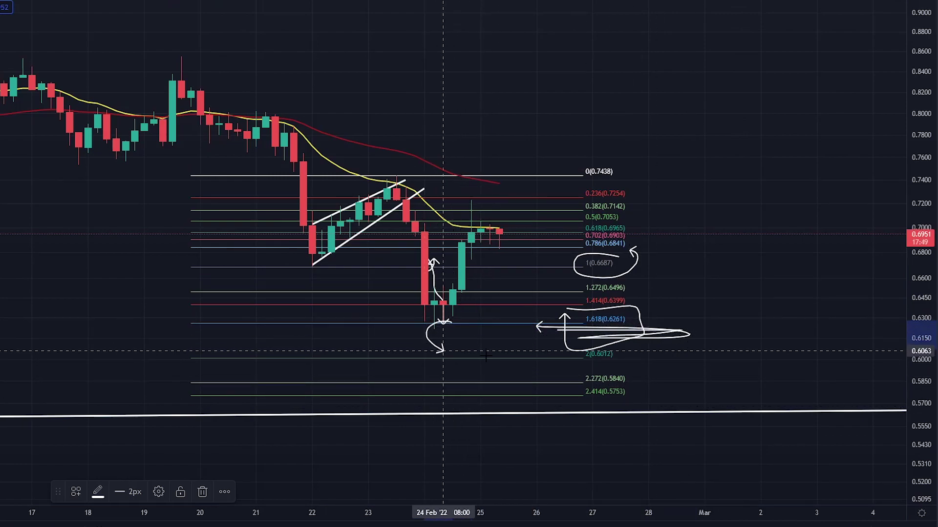
drag(444, 304, 442, 322)
drag(378, 197, 424, 311)
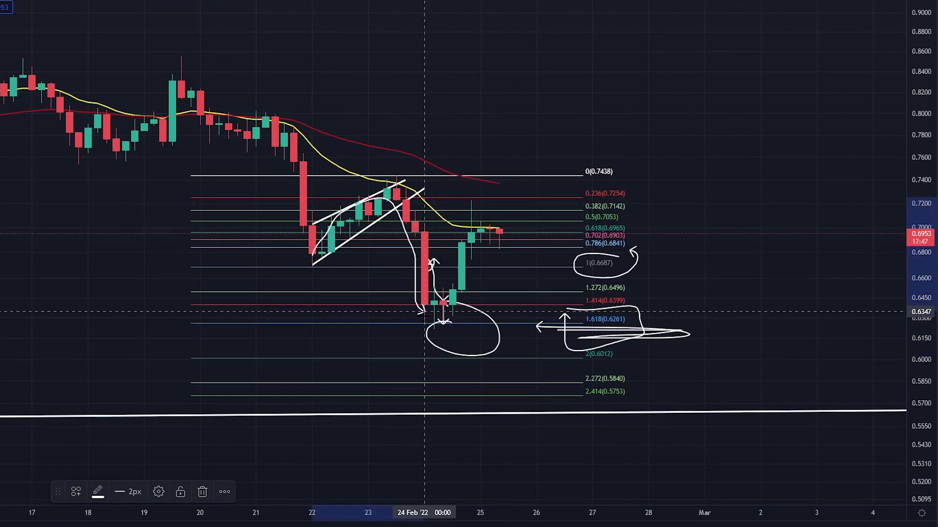
- Undo the freehand drawings, keeping only the circle around the 1 (0.6687) label
key(ctrl+z)
key(ctrl+z)
key(ctrl+z)
key(ctrl+z)
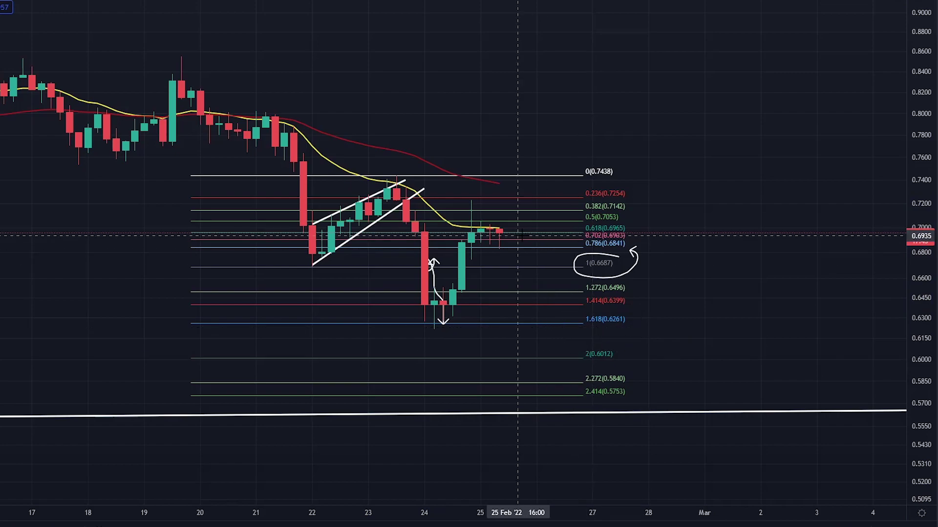
key(ctrl+z)
- Circle the 24 February lows at the 1.618 level and undo the stroke across the 1.618 (0.6261) label
mouse_move(460, 310)
mouse_down()
mouse_move(423, 314)
mouse_move(425, 306)
mouse_up()
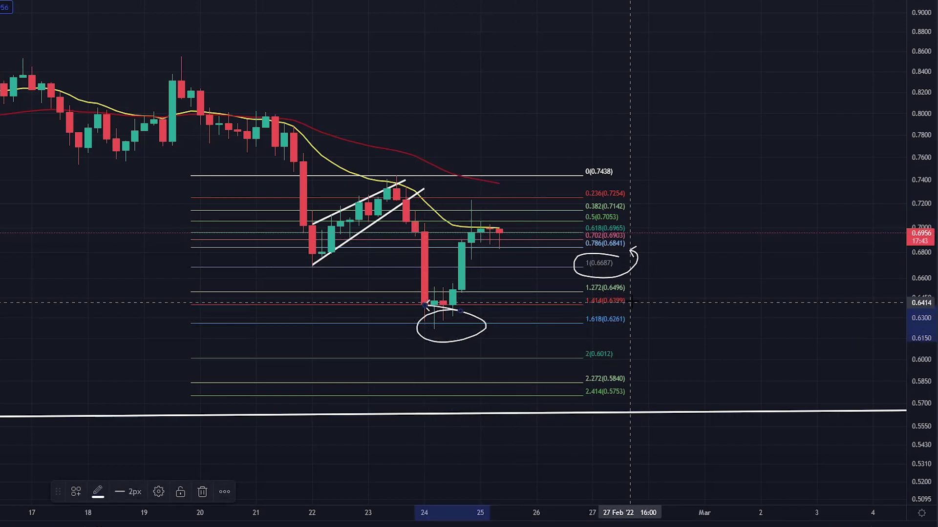
mouse_move(539, 321)
mouse_down()
mouse_move(696, 322)
mouse_move(660, 327)
mouse_up()
key(ctrl+z)
- Trace the swings inside the rising wedge and the drop to the 1.618 level, and undo these drawings
drag(303, 232, 378, 218)
drag(406, 181, 424, 207)
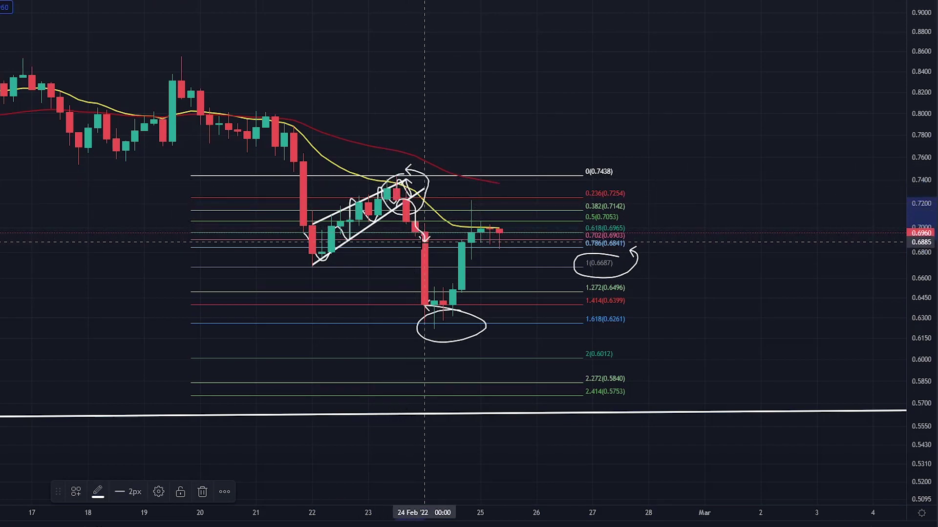
mouse_move(425, 241)
mouse_down()
mouse_move(442, 317)
mouse_move(498, 322)
mouse_up()
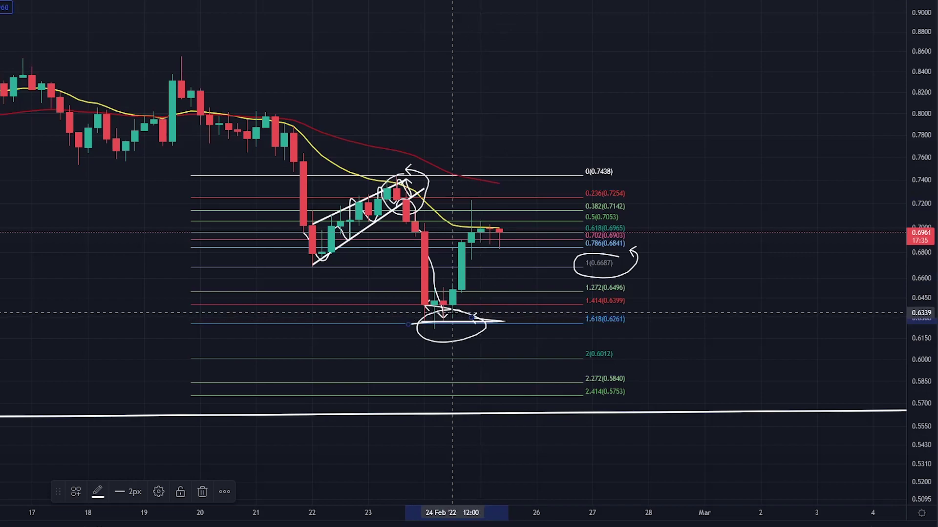
key(ctrl+z)
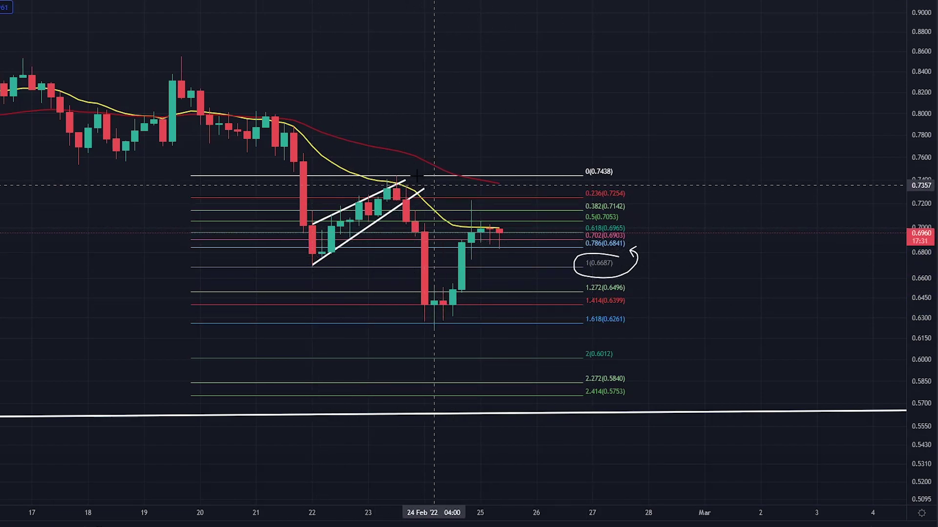
- Circle the wedge's peak and the latest candles near the 0.618 level, and remove the circle around the latest candles
mouse_move(414, 174)
mouse_down()
mouse_move(387, 162)
mouse_move(396, 165)
mouse_up()
drag(498, 214, 471, 253)
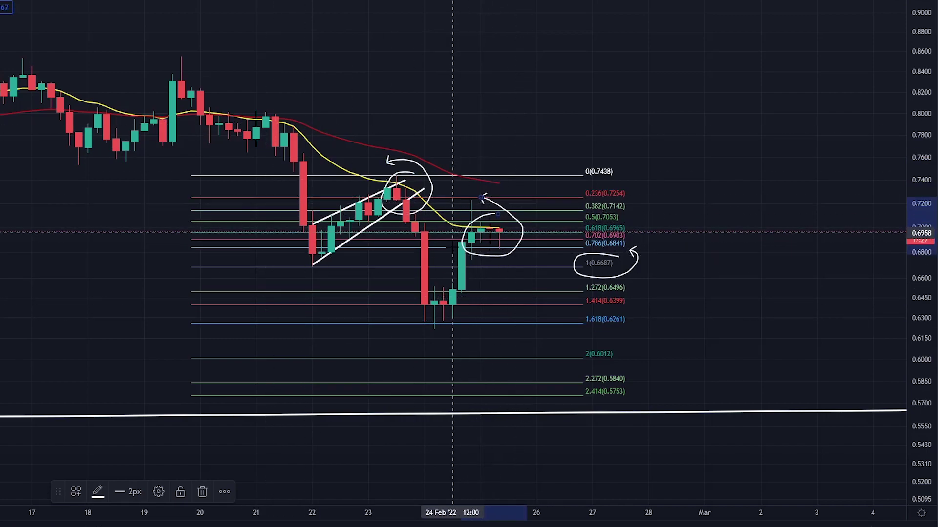
key(Delete)
- Trace the price swings from the wedge into a projected drop to the 2.272 (0.5840) level, circle the low, and undo the drawings
mouse_move(327, 247)
mouse_down()
mouse_move(415, 259)
mouse_move(470, 242)
mouse_up()
drag(527, 265, 556, 376)
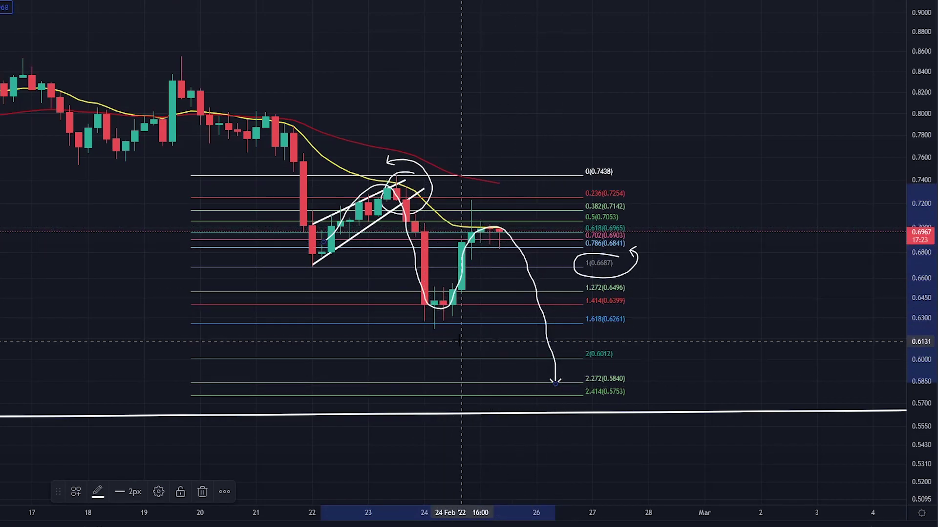
drag(433, 320, 454, 283)
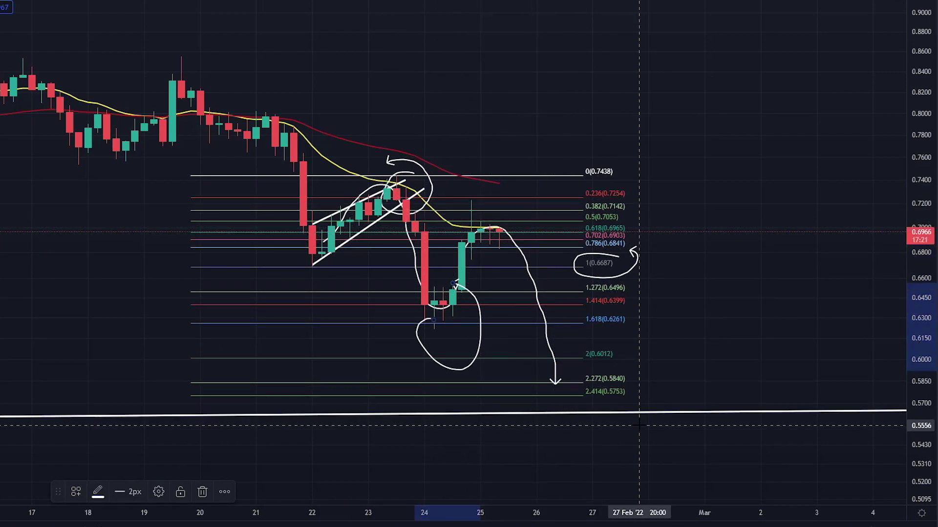
key(ctrl+z)
key(ctrl+z)
- Circle the latest candles around the 0.618 level, add a horizontal stroke through them, and undo both marks
mouse_move(562, 224)
mouse_down()
mouse_move(563, 189)
mouse_move(499, 247)
mouse_up()
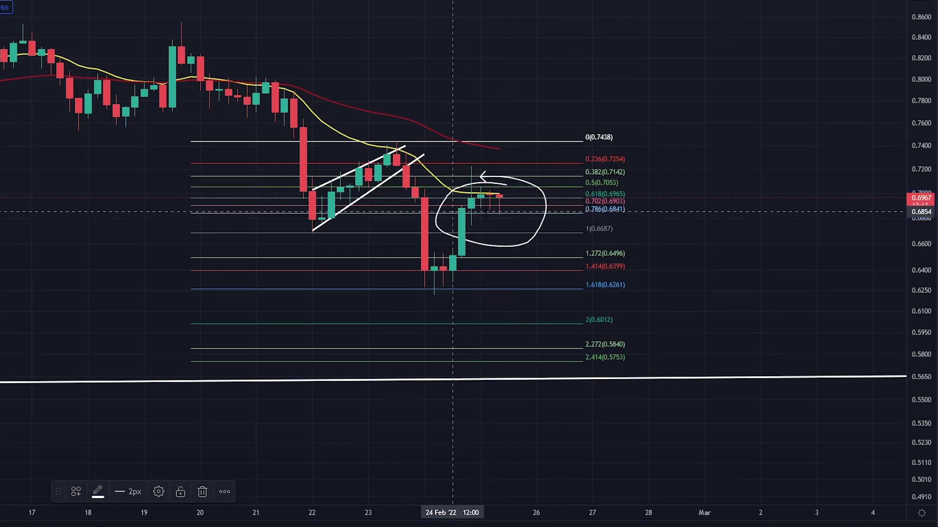
drag(446, 211, 648, 215)
key(ctrl+z)
key(ctrl+z)
- Circle the wedge's peak and draw a projected path from the 24 February low up to about 0.81
drag(836, 220, 856, 324)
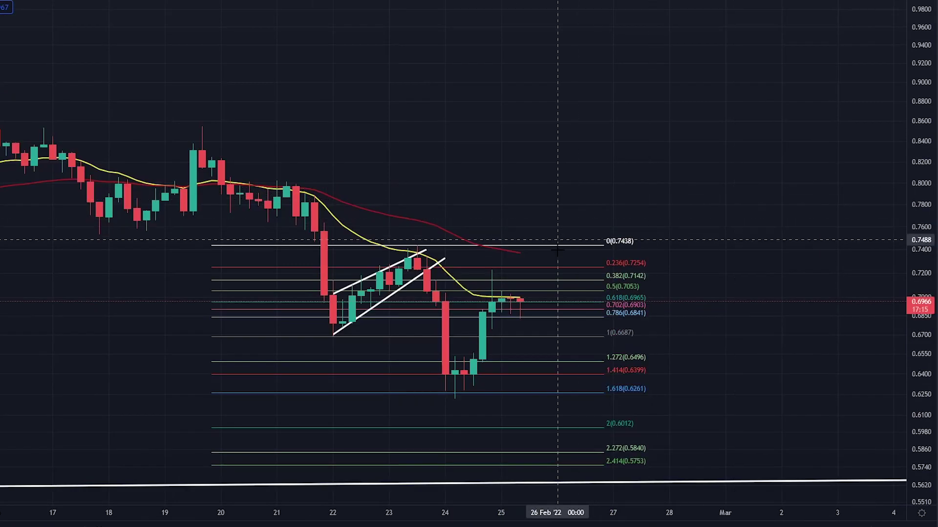
drag(922, 333, 922, 277)
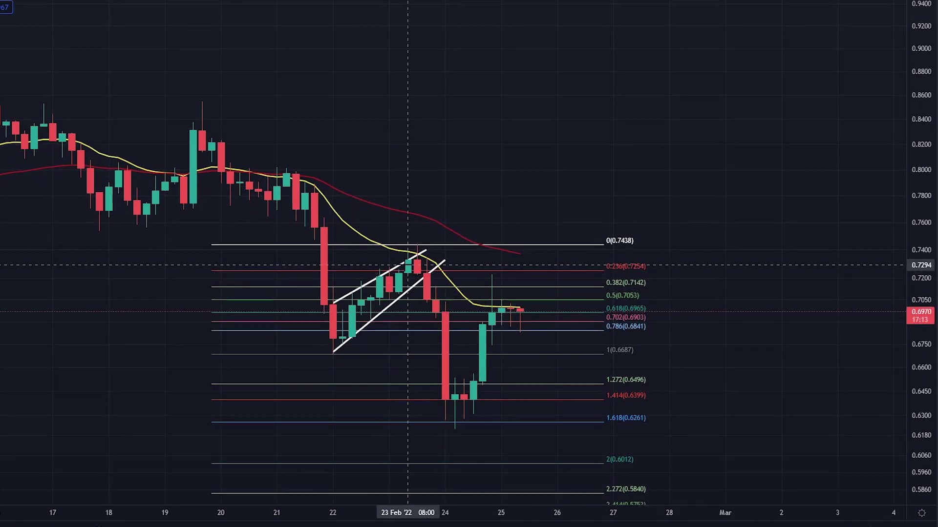
mouse_move(434, 240)
mouse_down()
mouse_move(408, 234)
mouse_move(426, 233)
mouse_up()
mouse_move(438, 414)
mouse_down()
mouse_move(535, 315)
mouse_move(622, 161)
mouse_up()
- Circle the 24 February low, trace the move from the wedge to the low and back up, and circle the wedge's peak again
mouse_move(439, 410)
mouse_down()
mouse_move(442, 435)
mouse_move(498, 420)
mouse_move(476, 398)
mouse_up()
mouse_move(333, 337)
mouse_down()
mouse_move(435, 253)
mouse_move(415, 417)
mouse_move(481, 413)
mouse_move(439, 416)
mouse_move(511, 279)
mouse_up()
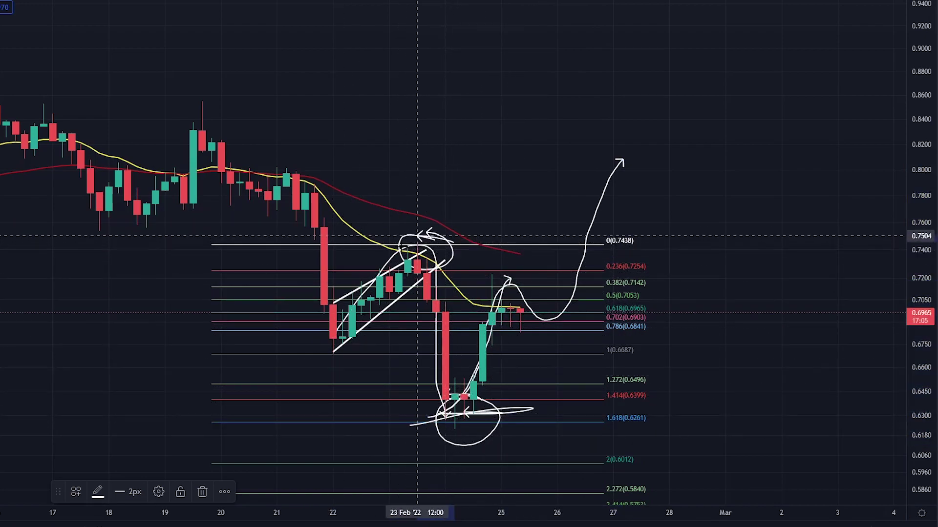
mouse_move(439, 234)
mouse_down()
mouse_move(420, 274)
mouse_move(454, 229)
mouse_up()
- Sketch a stepwise declining path above the price, ending at about 0.675, and undo it with the stroke that follows
mouse_move(456, 144)
mouse_down()
mouse_move(601, 182)
mouse_move(742, 249)
mouse_move(828, 342)
mouse_up()
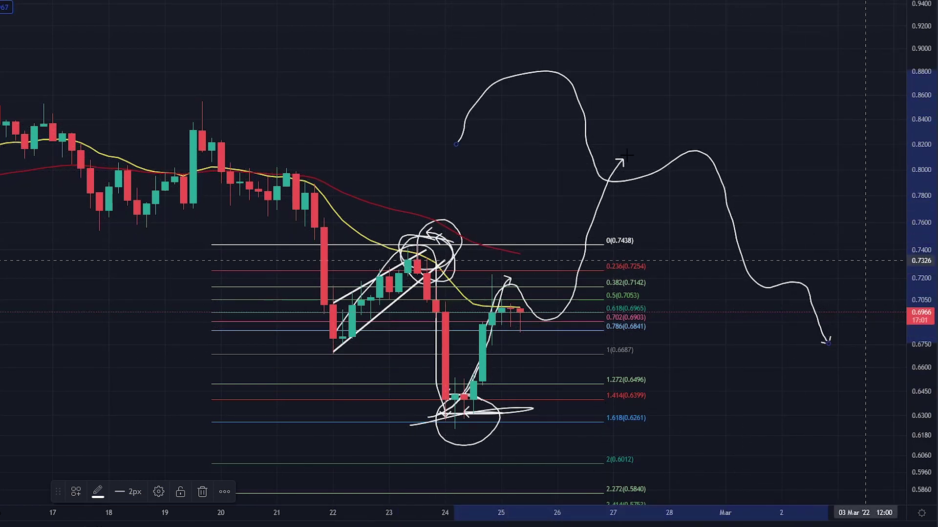
mouse_move(353, 163)
mouse_down()
mouse_move(375, 90)
mouse_move(596, 1)
mouse_move(781, 1)
mouse_up()
key(ctrl+z)
key(ctrl+z)
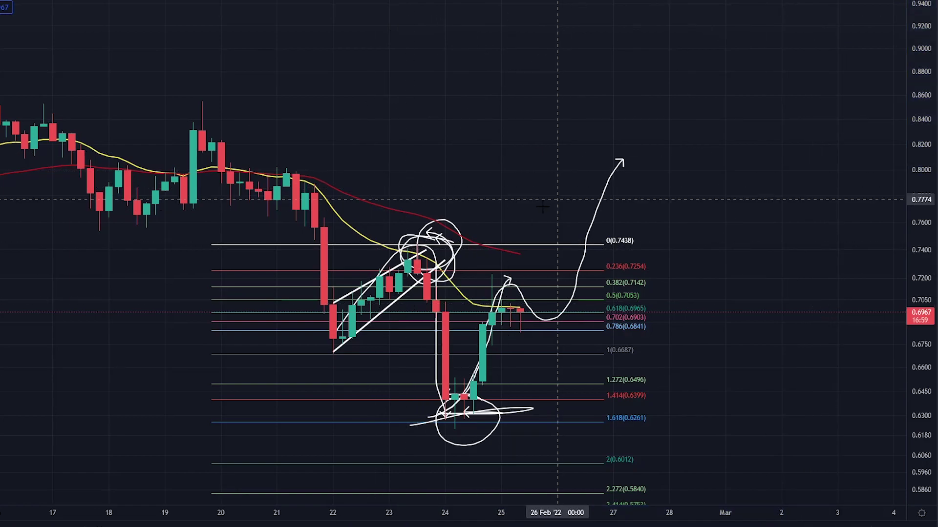
- Undo all remaining freehand circles and projected paths on the chart
key(ctrl+z)
key(ctrl+z)
scroll(540, 212, down, 6)
mouse_move(243, 90)
mouse_down()
mouse_move(593, 185)
mouse_move(791, 420)
mouse_up()
key(ctrl+z)
key(ctrl+z)
key(ctrl+z)
key(ctrl+z)
scroll(802, 139, up, 4)
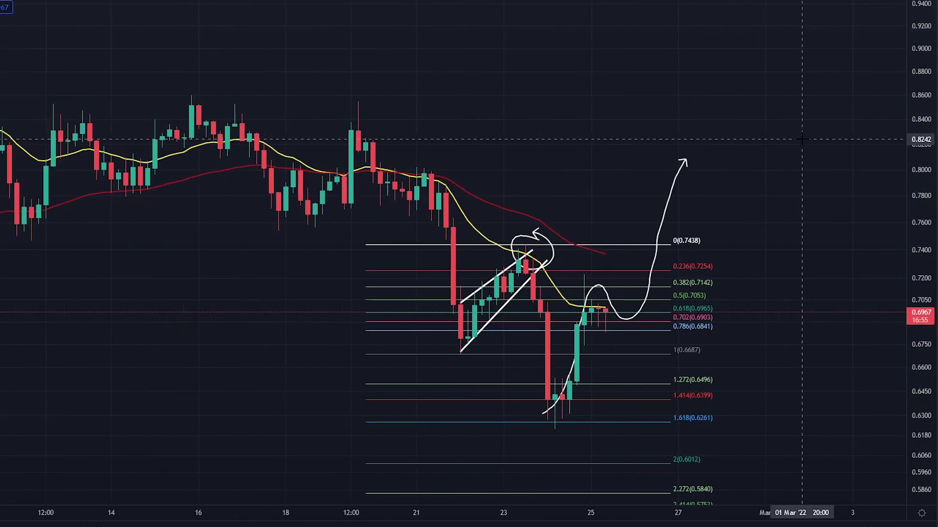
key(ctrl+z)
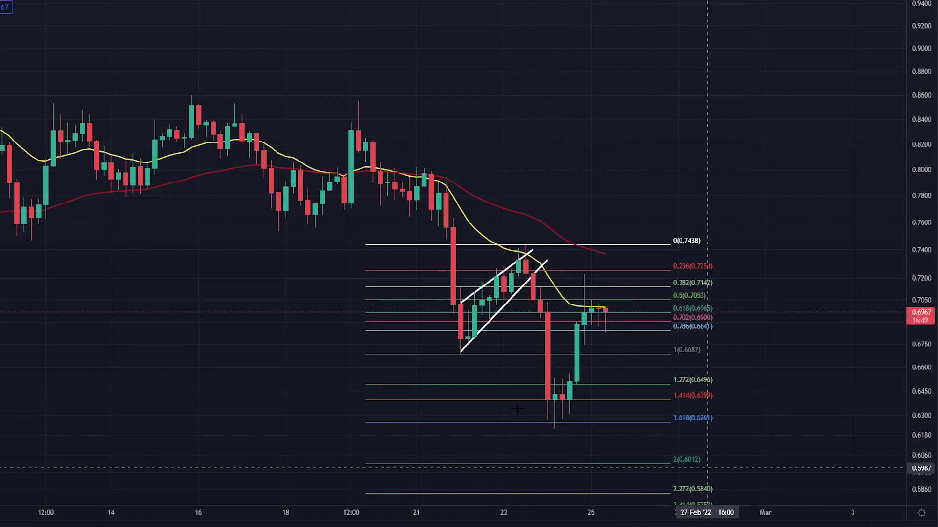
- Box the 1.618 (0.6261) label, trace the rally to the 0.618 level, and project a pullback to about 0.66 and a rise to about 0.75
mouse_move(651, 402)
mouse_down()
mouse_move(701, 402)
mouse_move(653, 446)
mouse_move(664, 406)
mouse_up()
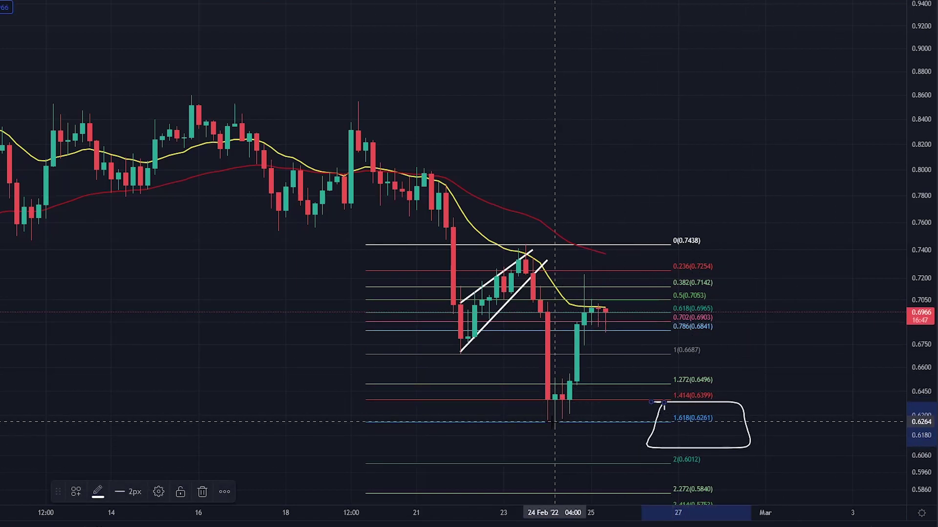
mouse_move(542, 422)
mouse_down()
mouse_move(589, 347)
mouse_move(598, 309)
mouse_move(673, 312)
mouse_up()
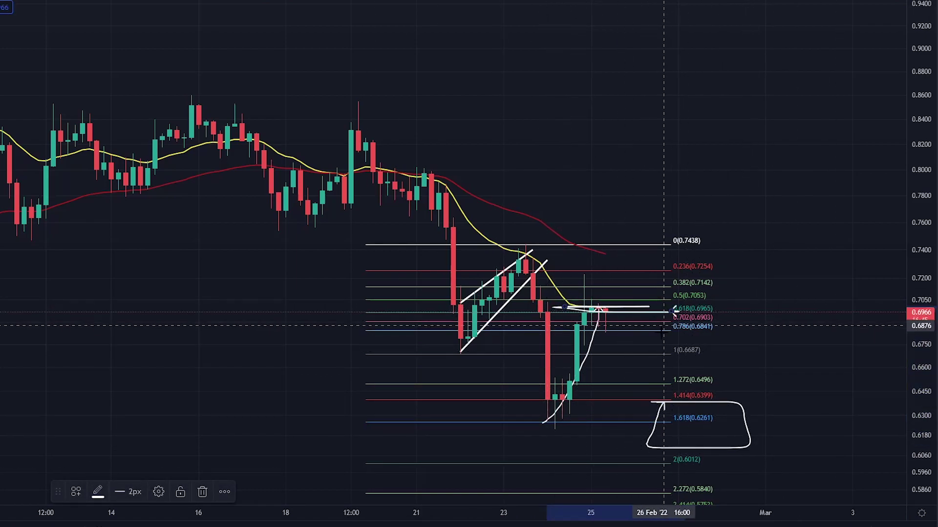
drag(598, 307, 620, 321)
mouse_move(579, 412)
mouse_down()
mouse_move(550, 437)
mouse_move(620, 444)
mouse_up()
mouse_move(598, 369)
mouse_down()
mouse_move(746, 369)
mouse_move(665, 365)
mouse_move(744, 239)
mouse_up()
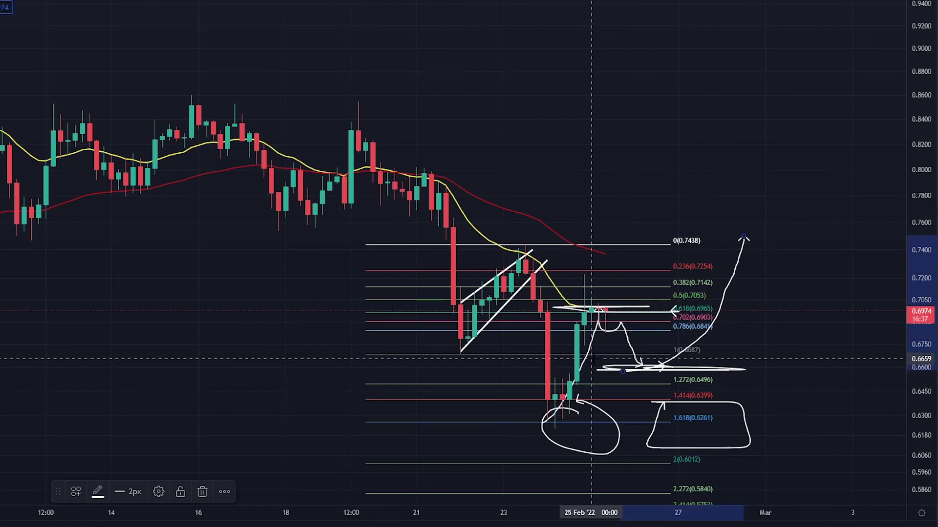
- Emphasize the 0 (0.7438) level and the 24 February low with strokes and circles, and sketch a decline out of the 1.618 box
mouse_move(462, 249)
mouse_down()
mouse_move(802, 249)
mouse_move(562, 240)
mouse_move(700, 239)
mouse_up()
mouse_move(566, 233)
mouse_down()
mouse_move(449, 266)
mouse_move(526, 230)
mouse_move(532, 244)
mouse_move(512, 259)
mouse_move(539, 243)
mouse_up()
mouse_move(556, 416)
mouse_down()
mouse_move(546, 470)
mouse_move(554, 416)
mouse_move(511, 406)
mouse_move(511, 390)
mouse_up()
drag(736, 396, 789, 503)
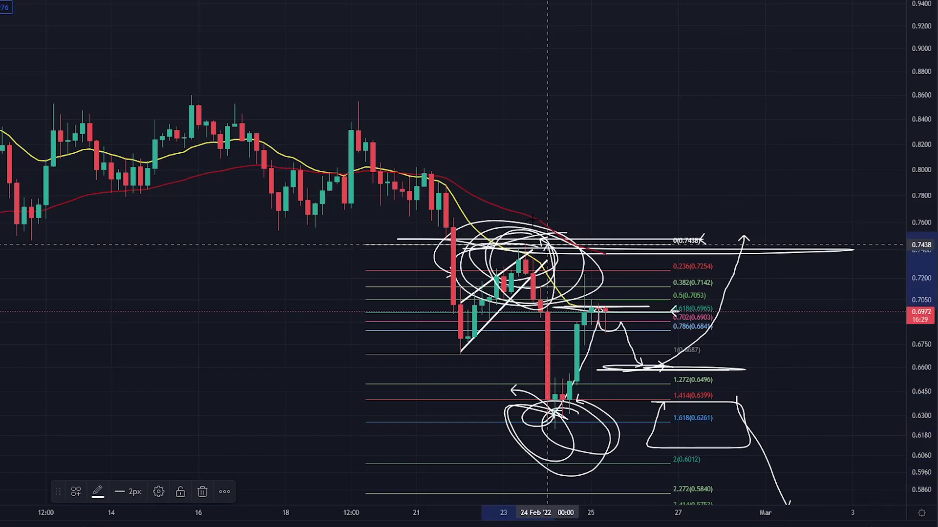
mouse_move(621, 268)
mouse_down()
mouse_move(691, 147)
mouse_move(677, 157)
mouse_up()
- Undo every freehand drawing so that only the Fibonacci levels and trend lines remain
key(ctrl+z)
key(ctrl+z)
key(ctrl+z)
key(ctrl+z)
key(ctrl+z)
key(ctrl+z)
key(ctrl+z)
key(ctrl+z)
key(ctrl+z)
key(ctrl+z)
key(ctrl+z)
key(ctrl+z)
key(ctrl+z)
key(ctrl+z)
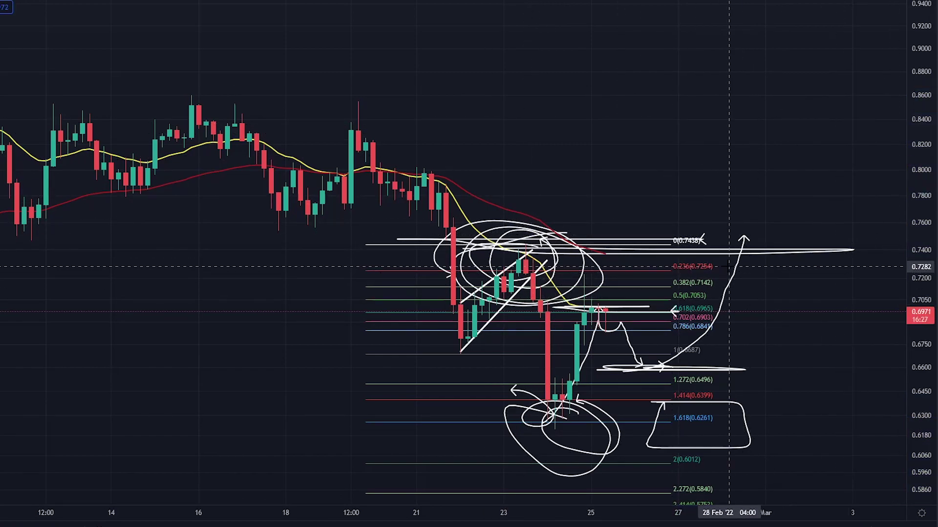
key(ctrl+z)
key(ctrl+z)
key(ctrl+z)
key(ctrl+z)
key(ctrl+z)
key(ctrl+z)
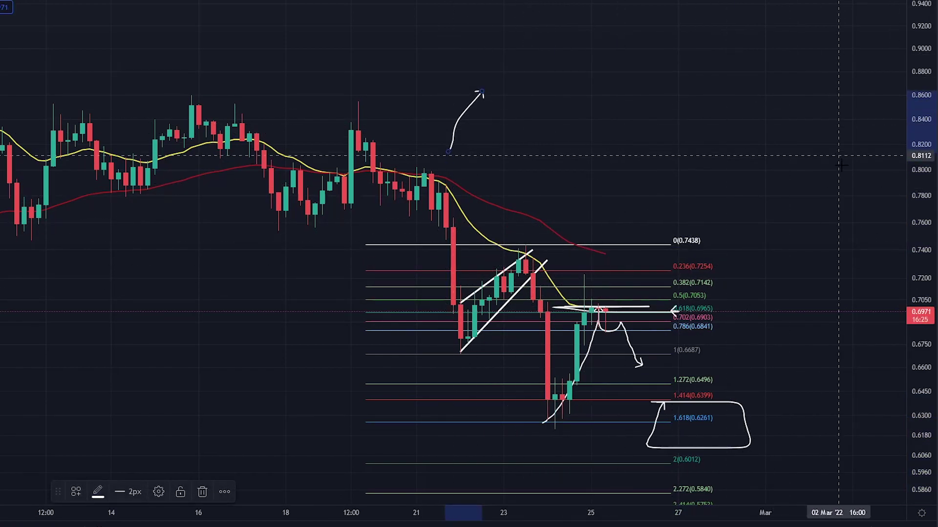
key(ctrl+z)
key(ctrl+z)
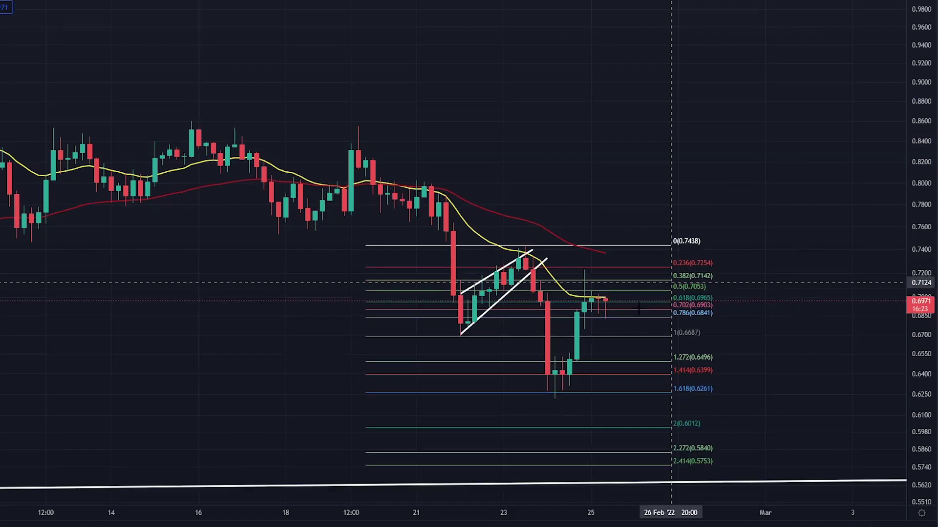
- Trace the rally from the low to the 0.618 level with sideways and rising continuations, and undo these sketches
mouse_move(541, 380)
mouse_down()
mouse_move(583, 293)
mouse_move(576, 314)
mouse_up()
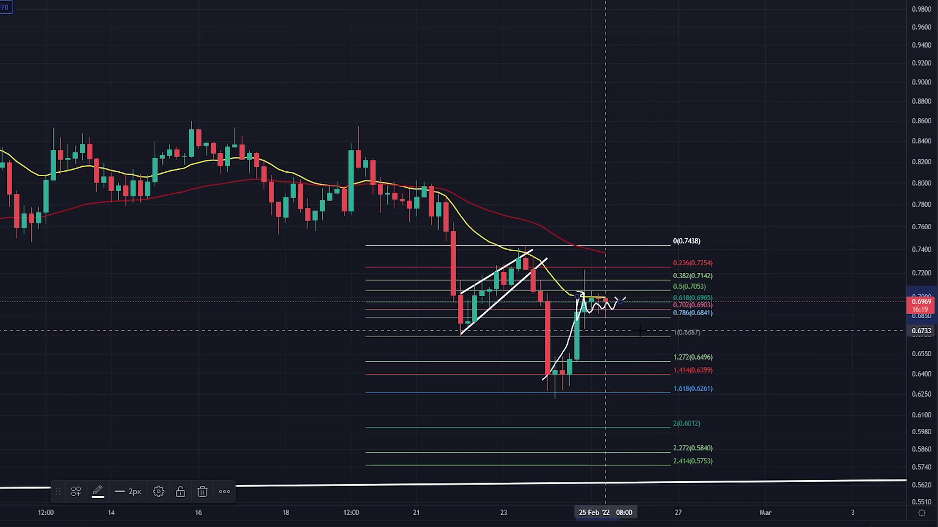
key(ctrl+z)
mouse_move(584, 303)
mouse_down()
mouse_move(591, 271)
mouse_move(642, 271)
mouse_up()
key(ctrl+z)
key(ctrl+z)
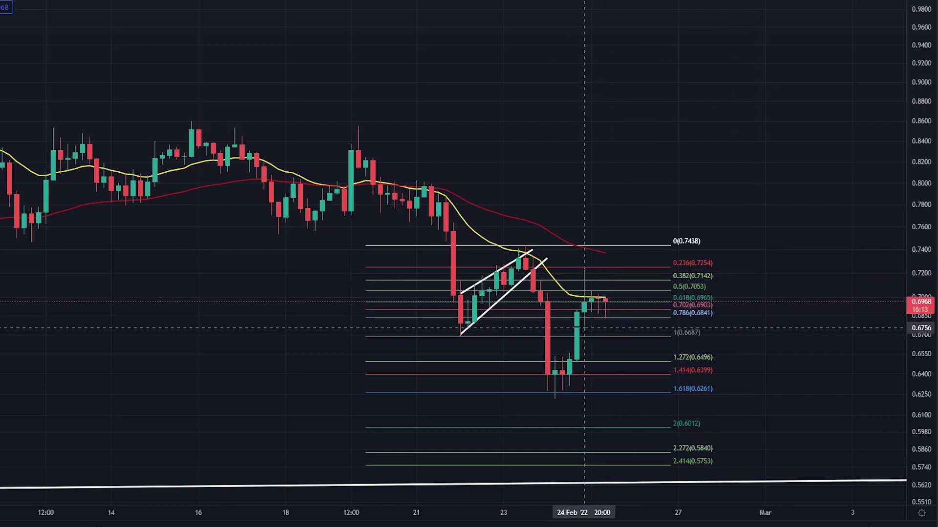
- Sketch a projected rise to about 0.77, a pullback to about 0.73 and a further rally, and circle the wedge's peak
drag(584, 325, 591, 292)
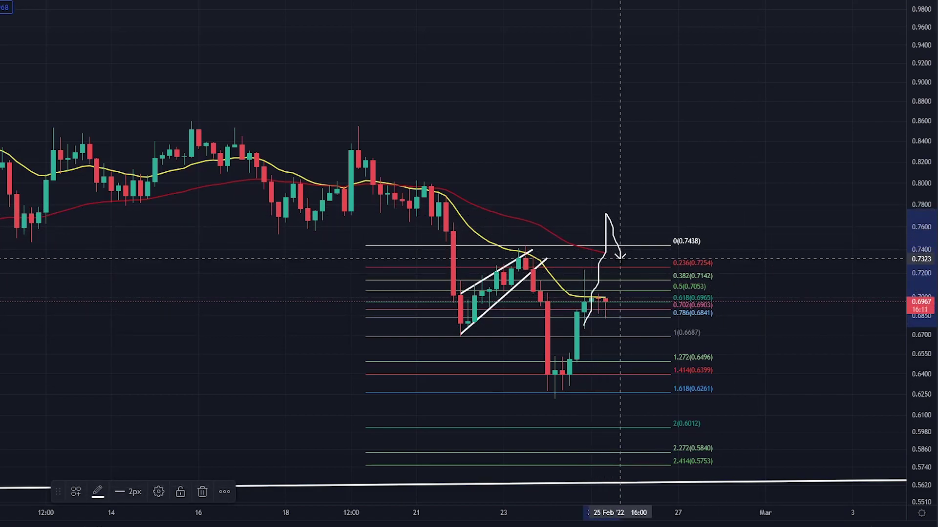
mouse_move(531, 238)
mouse_down()
mouse_move(499, 229)
mouse_move(490, 245)
mouse_up()
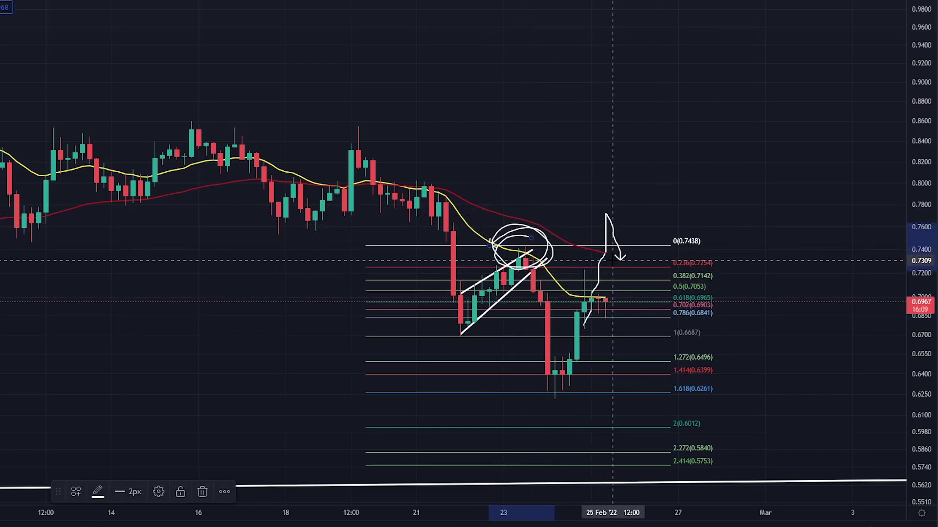
mouse_move(622, 258)
mouse_down()
mouse_move(730, 103)
mouse_move(657, 138)
mouse_up()
- Trace the decline from above the 10 February high through the 20 February peak down to about 0.63 on 25 February
scroll(760, 205, down, 5)
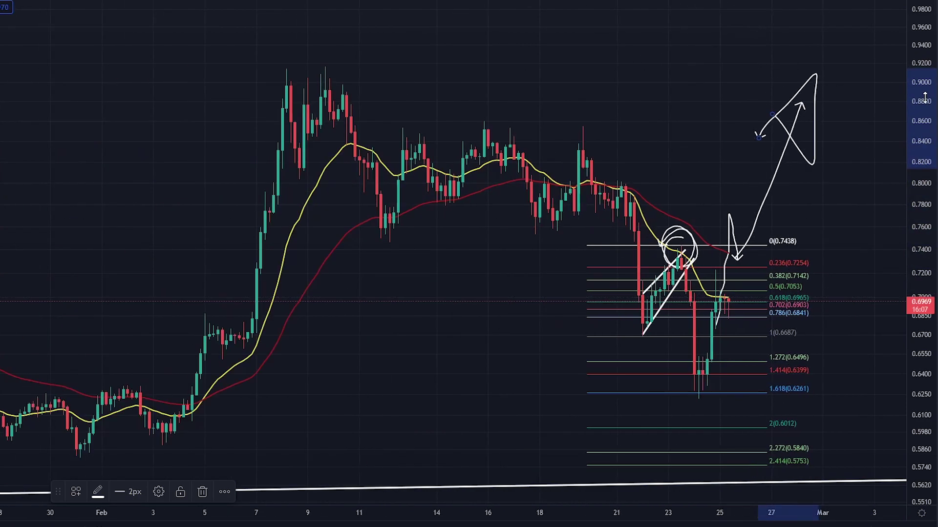
drag(924, 98, 923, 228)
scroll(720, 278, down, 5)
mouse_move(472, 87)
mouse_down()
mouse_move(638, 149)
mouse_move(731, 353)
mouse_up()
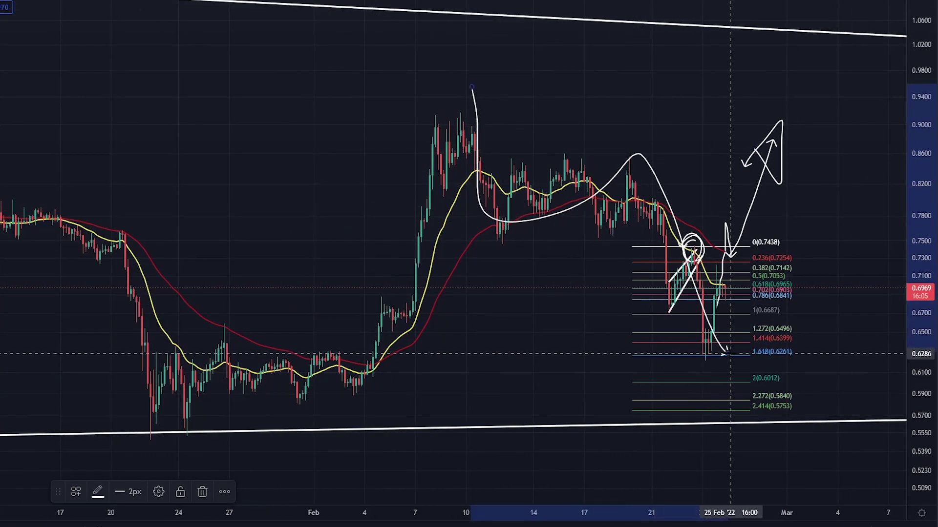
- Undo the traced decline, the wedge's circles and the projected rally so that only the Fibonacci levels and trend lines remain
key(ctrl+z)
key(ctrl+z)
key(ctrl+z)
key(ctrl+z)
key(ctrl+z)
key(ctrl+z)
key(ctrl+z)
key(ctrl+z)
key(ctrl+z)
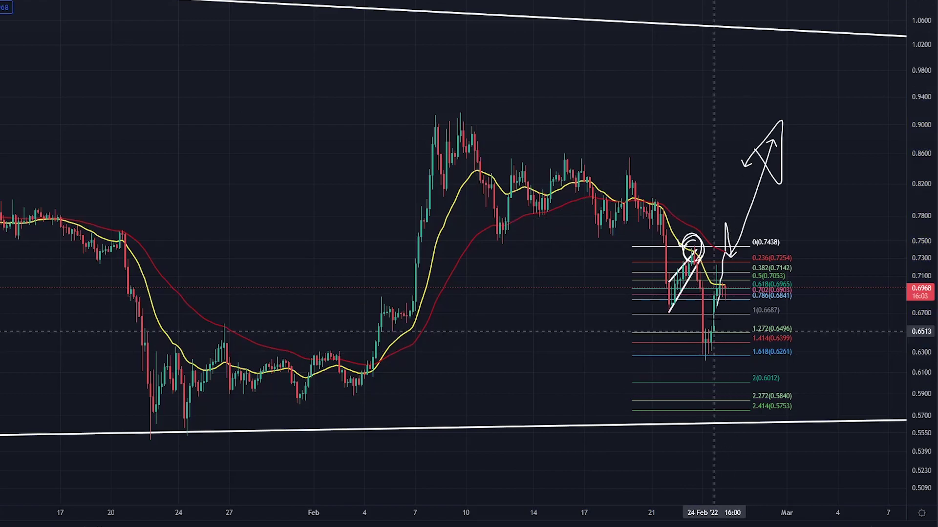
- Circle the late-January lows several times where they touch the rising lower trend line
scroll(722, 292, down, 7)
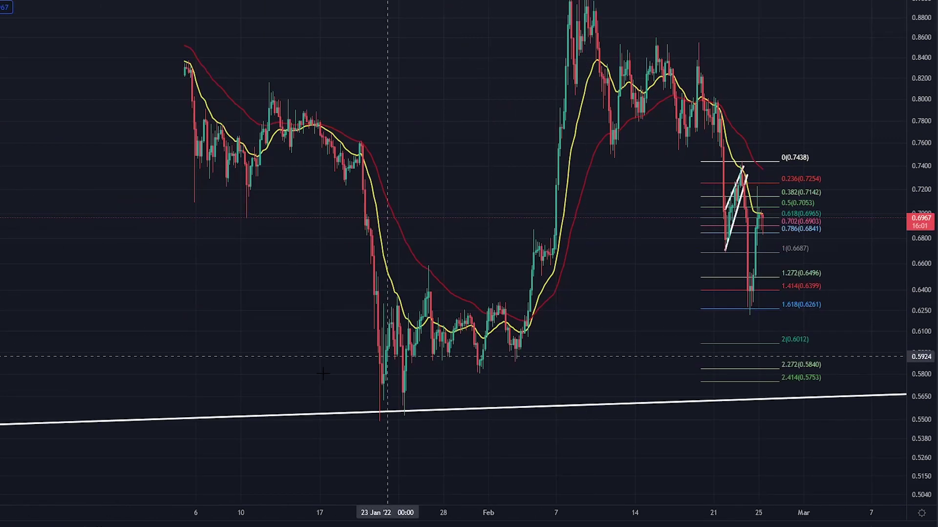
mouse_move(454, 397)
mouse_down()
mouse_move(341, 386)
mouse_move(394, 458)
mouse_up()
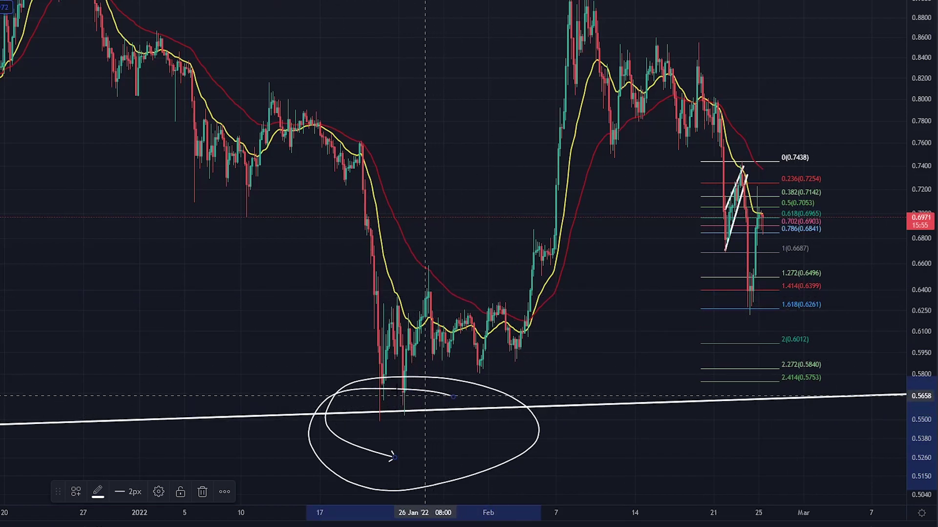
drag(425, 395, 359, 412)
- Circle the area around the 1.618 level and sketch a rise to the 0.618 level with a projected drop to about 0.58
drag(801, 301, 884, 313)
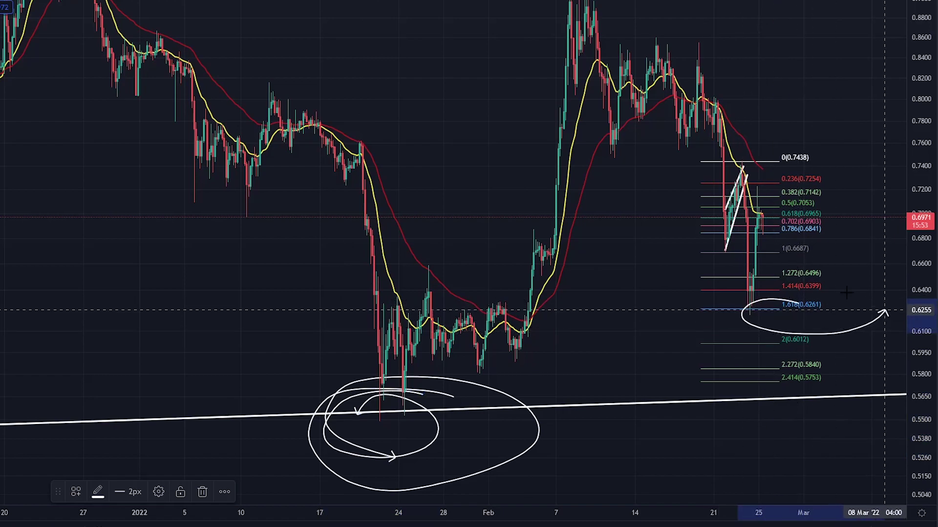
mouse_move(725, 296)
mouse_down()
mouse_move(761, 333)
mouse_move(764, 217)
mouse_up()
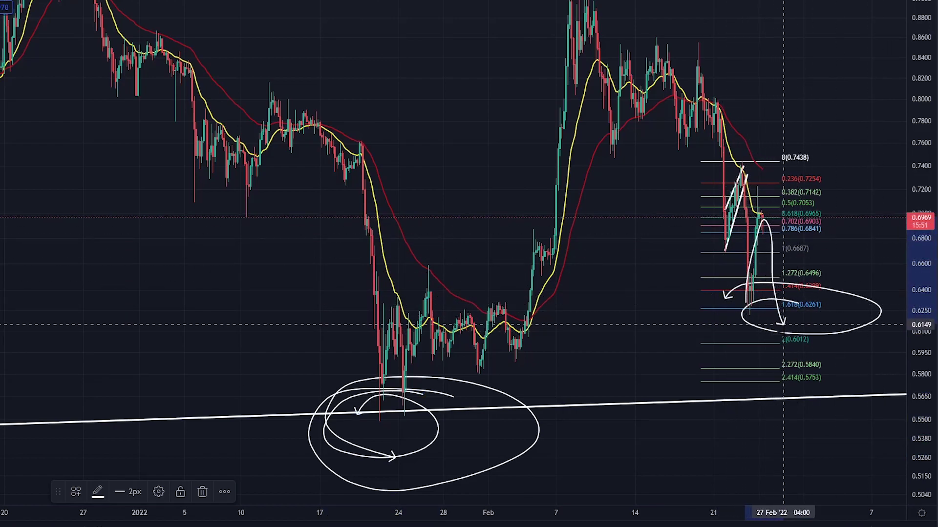
mouse_move(742, 376)
mouse_down()
mouse_move(833, 372)
mouse_move(786, 372)
mouse_up()
mouse_move(406, 386)
mouse_down()
mouse_move(419, 456)
mouse_move(381, 380)
mouse_up()
mouse_move(748, 310)
mouse_down()
mouse_move(723, 317)
mouse_move(746, 310)
mouse_up()
- Undo the circles around the lows and the projected drop
key(ctrl+z)
key(ctrl+z)
key(ctrl+z)
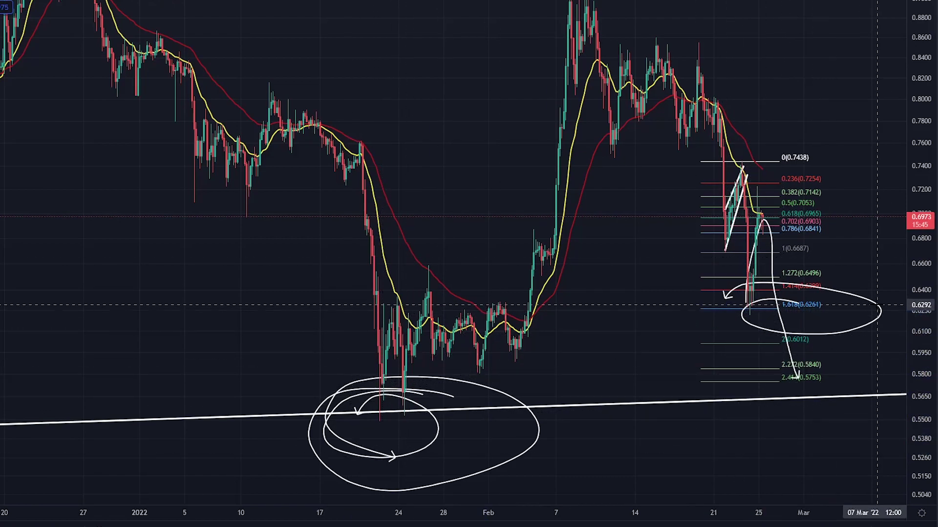
key(ctrl+z)
- Sketch a curve under the 1.618 level, a horizontal arrow at about 0.69 and projected dips followed by rallies to about 0.80 and 0.87
scroll(730, 268, up, 2)
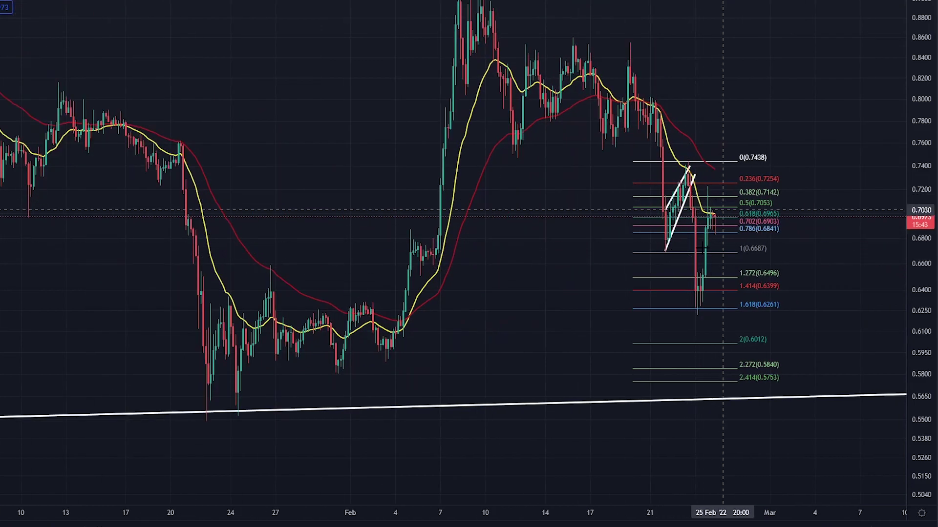
drag(617, 293, 781, 285)
mouse_move(718, 220)
mouse_down()
mouse_move(756, 289)
mouse_move(859, 98)
mouse_up()
drag(602, 222, 872, 222)
mouse_move(787, 231)
mouse_down()
mouse_move(867, 34)
mouse_move(851, 19)
mouse_up()
- Circle the early-February peak and the projected target at about 1.03 on the descending upper trend line
mouse_move(922, 32)
mouse_down()
mouse_move(908, 89)
mouse_move(909, 210)
mouse_up()
drag(550, 26, 488, 0)
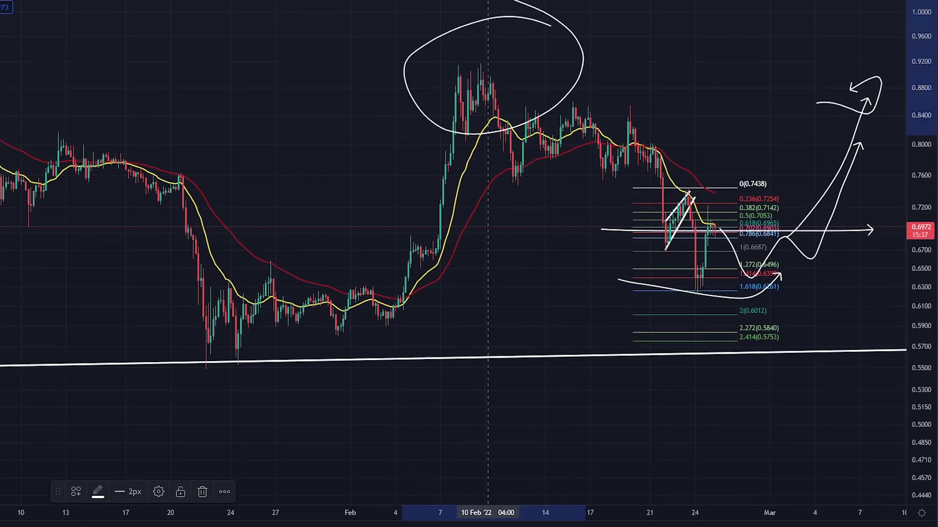
drag(842, 1, 877, 1)
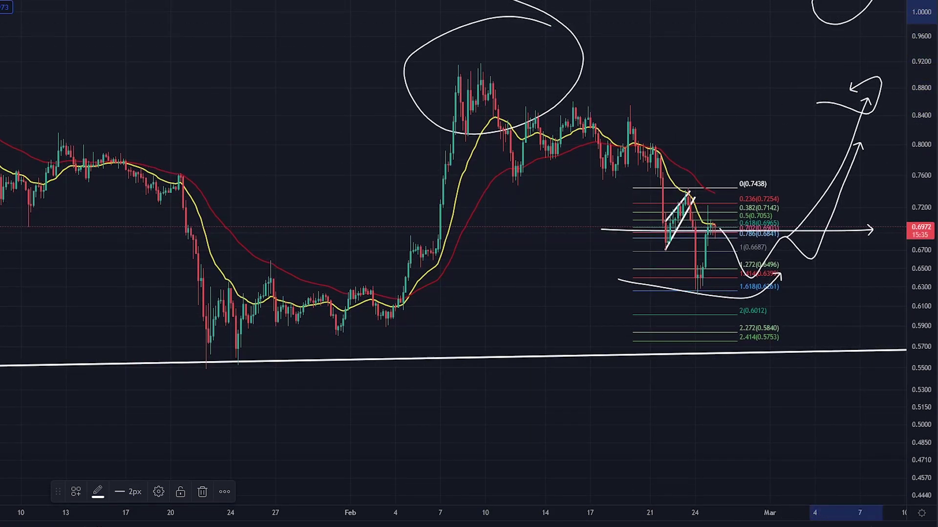
- Circle the June–July 2021 lows and the January–February 2022 lows along the rising lower trend line
scroll(219, 2, down, 3)
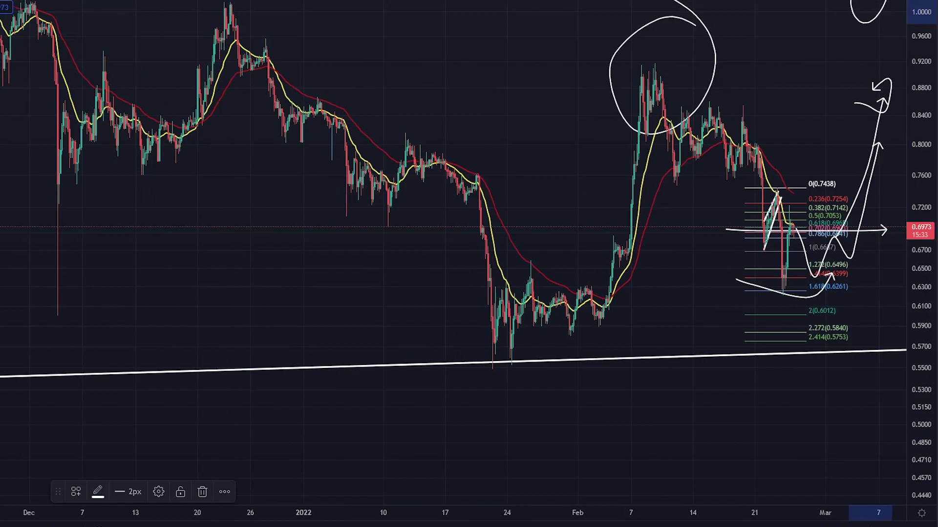
drag(420, 64, 226, 88)
drag(774, 182, 698, 232)
drag(279, 383, 273, 352)
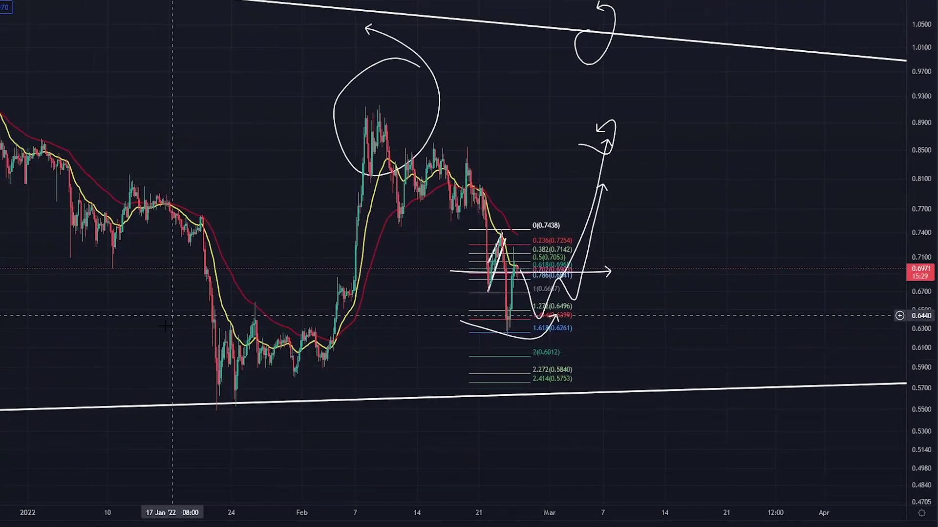
scroll(173, 343, down, 7)
drag(374, 354, 559, 233)
scroll(315, 339, down, 5)
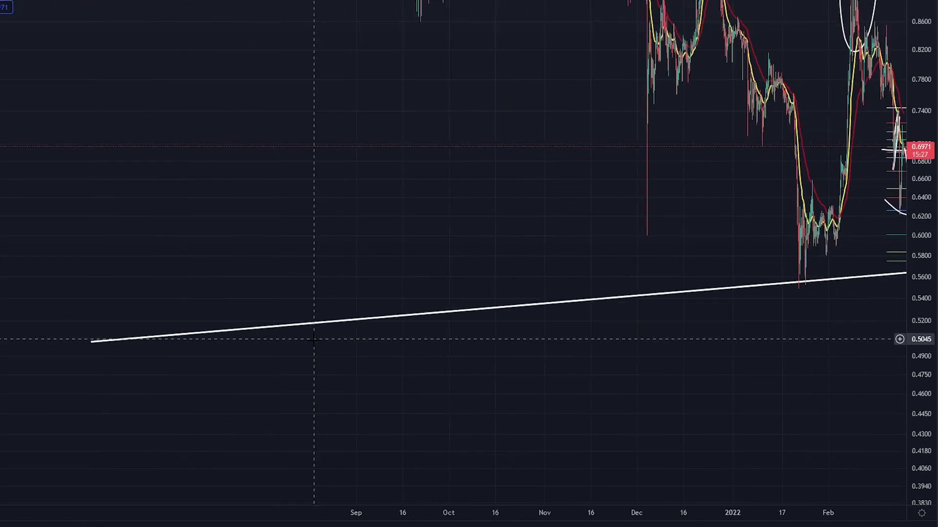
scroll(684, 313, right, 3)
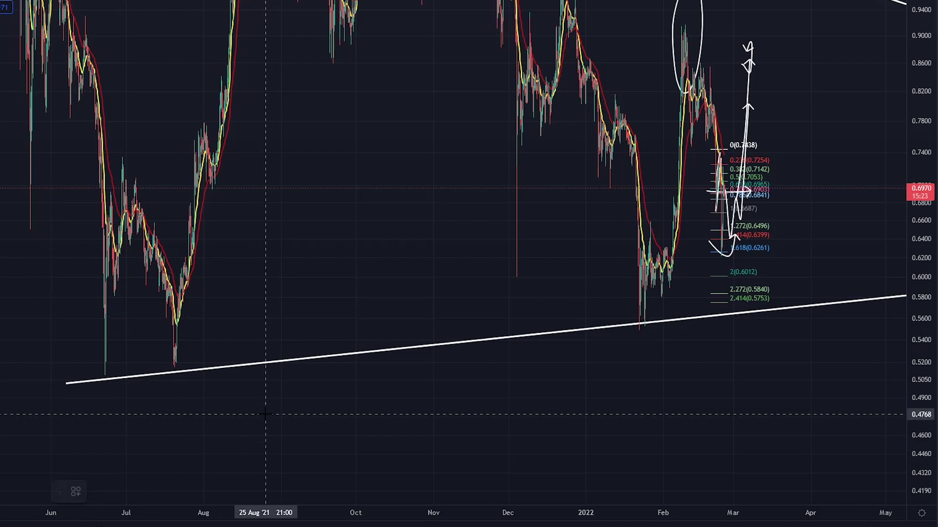
mouse_move(196, 337)
mouse_down()
mouse_move(75, 350)
mouse_move(120, 314)
mouse_up()
mouse_move(722, 271)
mouse_down()
mouse_move(605, 283)
mouse_move(678, 237)
mouse_up()
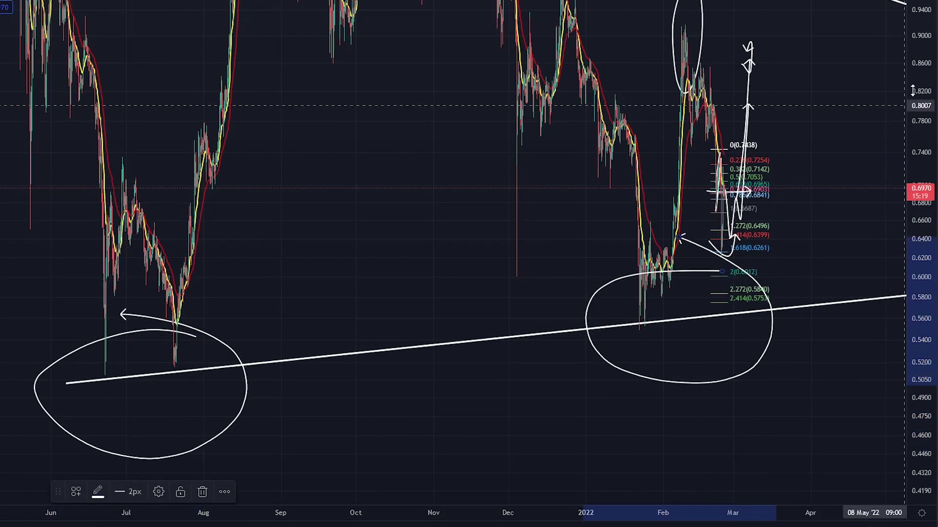
- Undo all the freehand circles, curves and projected price paths around the rising trend line and the Fibonacci levels
drag(920, 93, 920, 350)
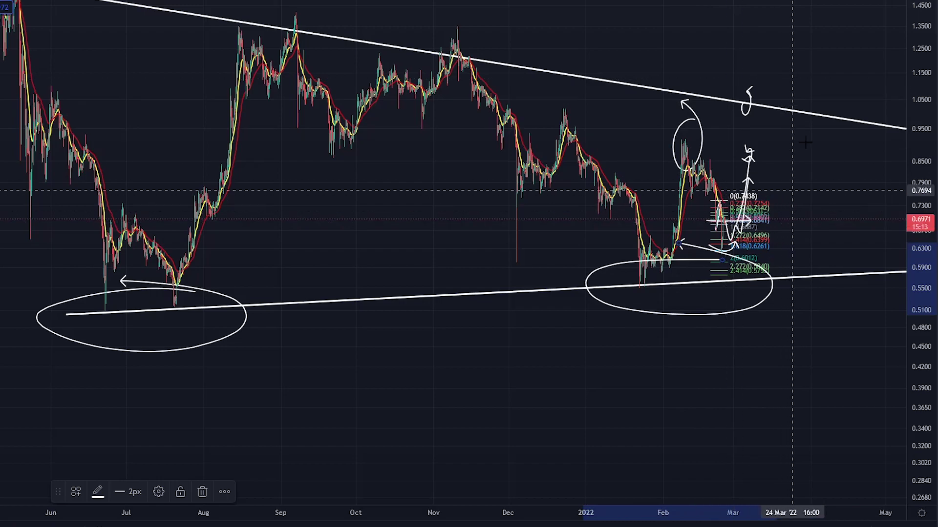
scroll(865, 253, up, 10)
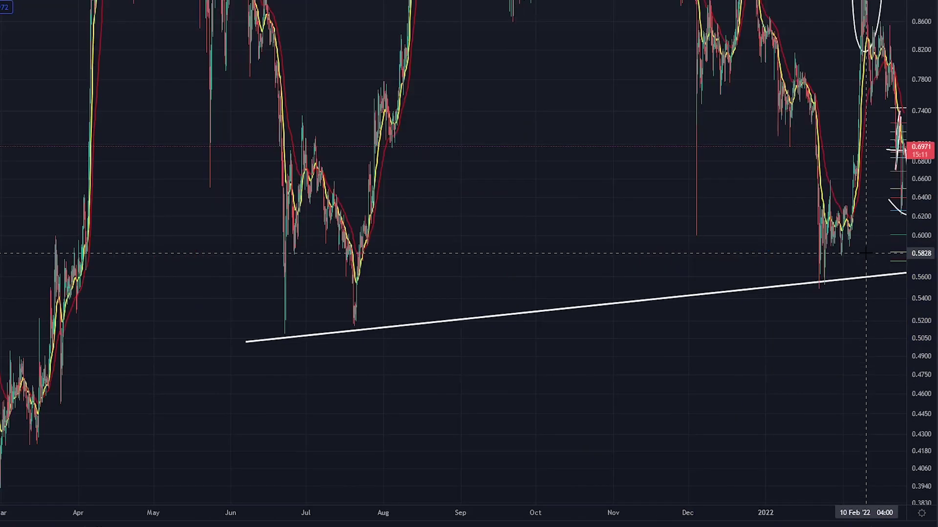
key(ctrl+z)
key(ctrl+z)
key(ctrl+z)
key(ctrl+z)
key(ctrl+z)
key(ctrl+z)
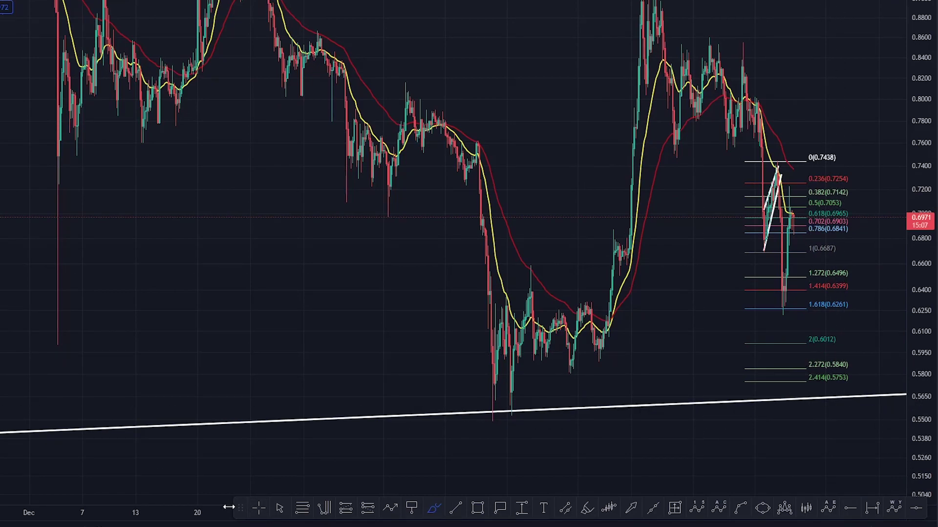
- Move the drawing toolbar out of the way, switch the chart to weekly candles and frame the converging triangle
drag(240, 509, 240, 526)
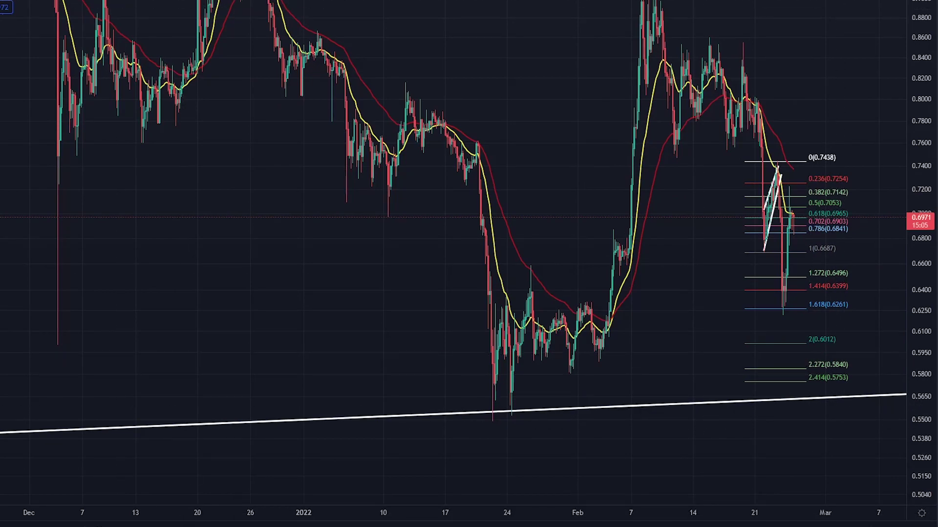
drag(654, 324, 398, 334)
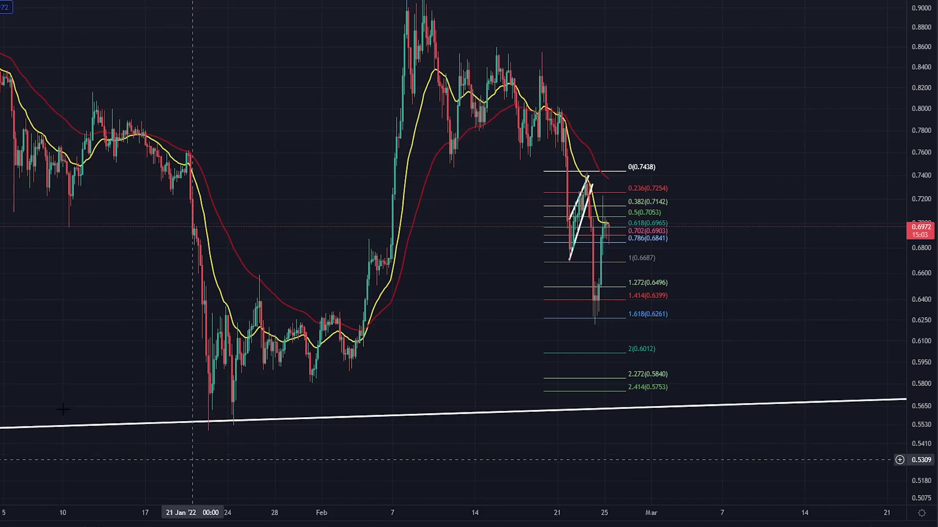
drag(518, 287, 670, 267)
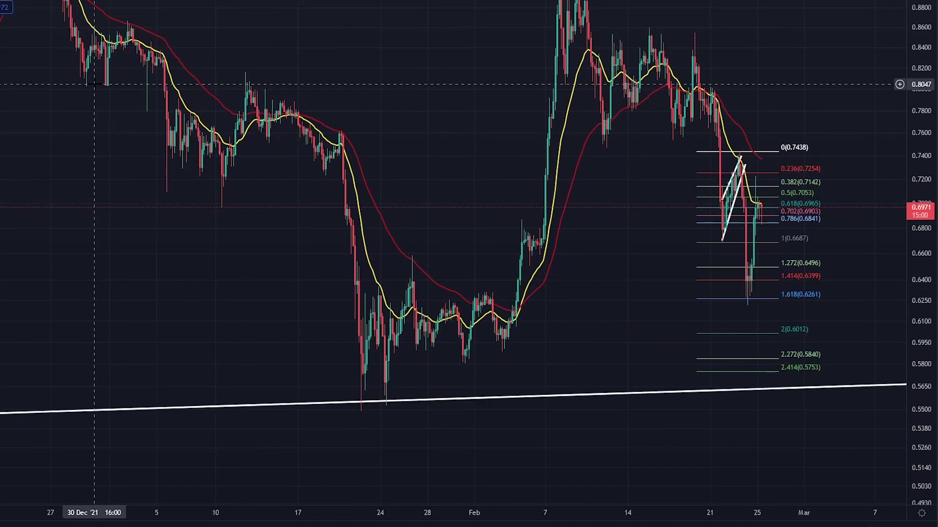
click(105, 1)
drag(919, 47, 919, 385)
scroll(705, 333, up, 6)
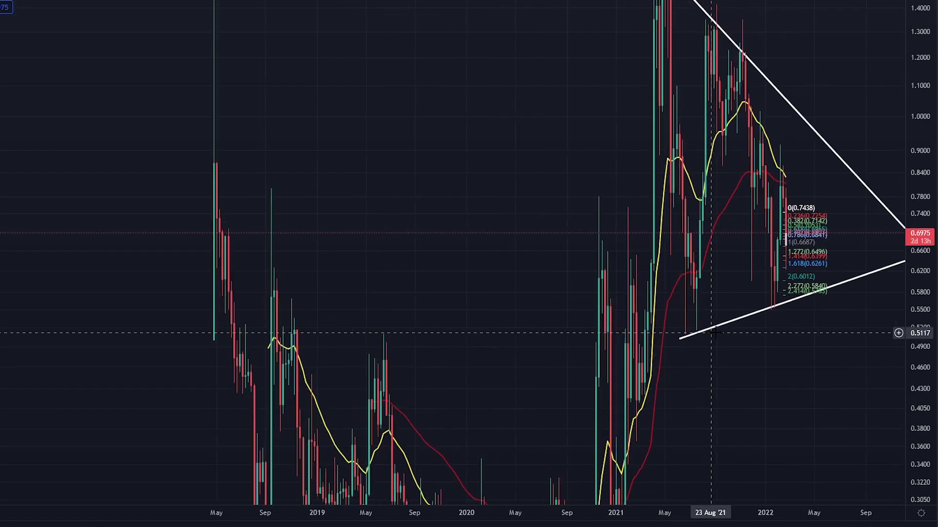
drag(524, 107, 287, 247)
scroll(300, 250, up, 4)
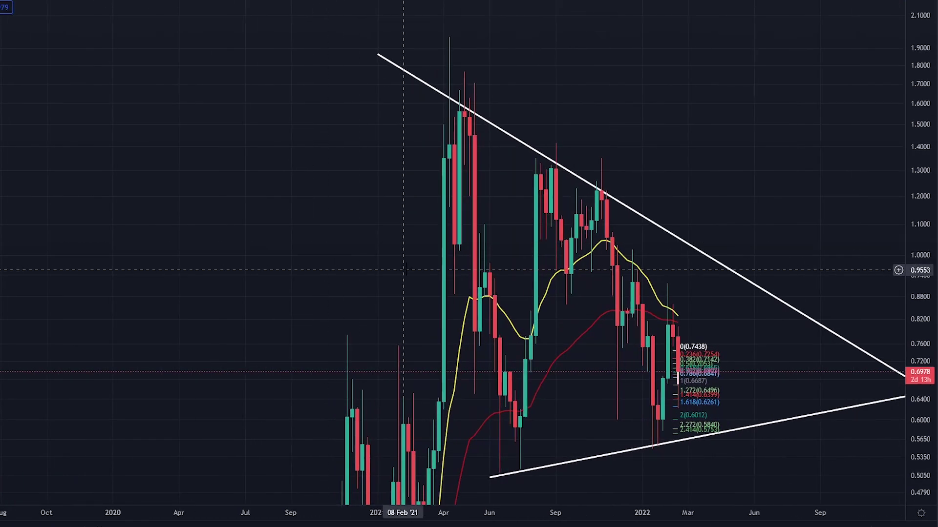
drag(370, 244, 309, 154)
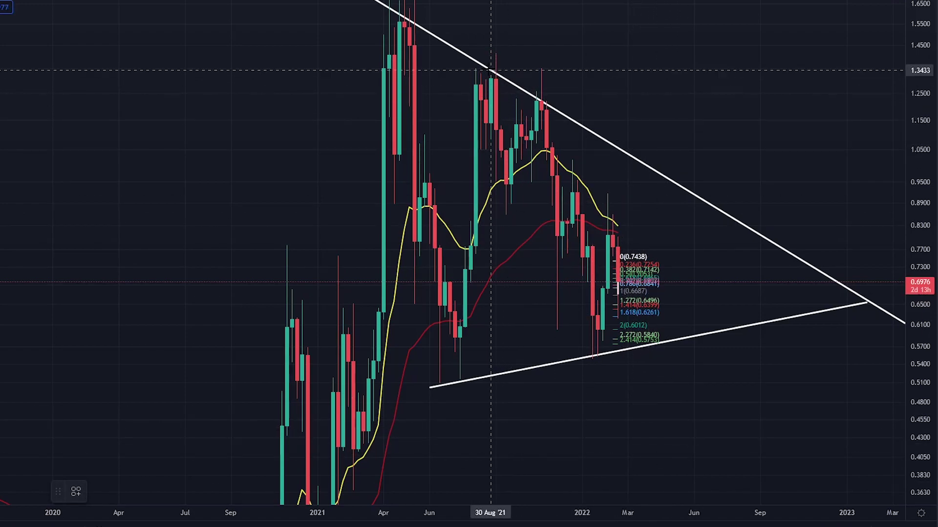
- Draw a five-wave Elliott impulse from the 30 August 2021 high at about 1.42 down to the 17 January 2022 low at about 0.55
click(506, 218)
click(547, 62)
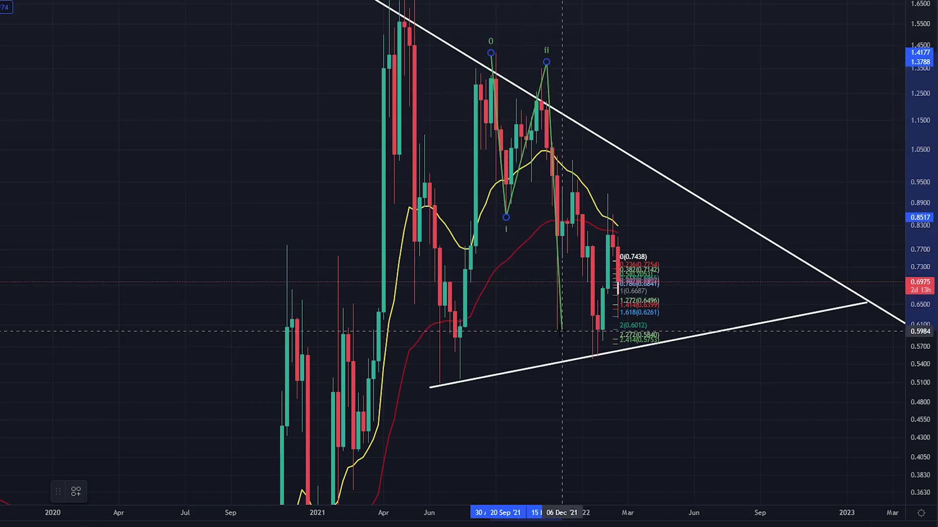
click(557, 330)
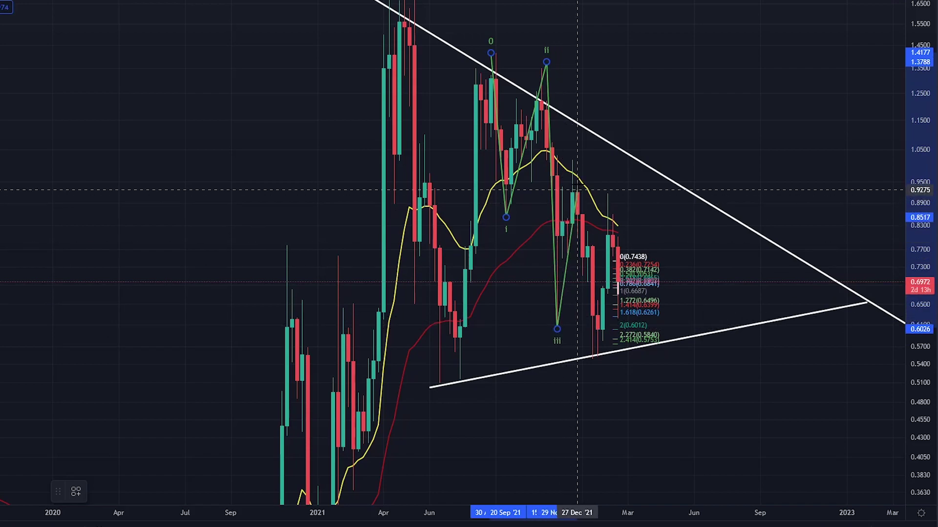
click(578, 158)
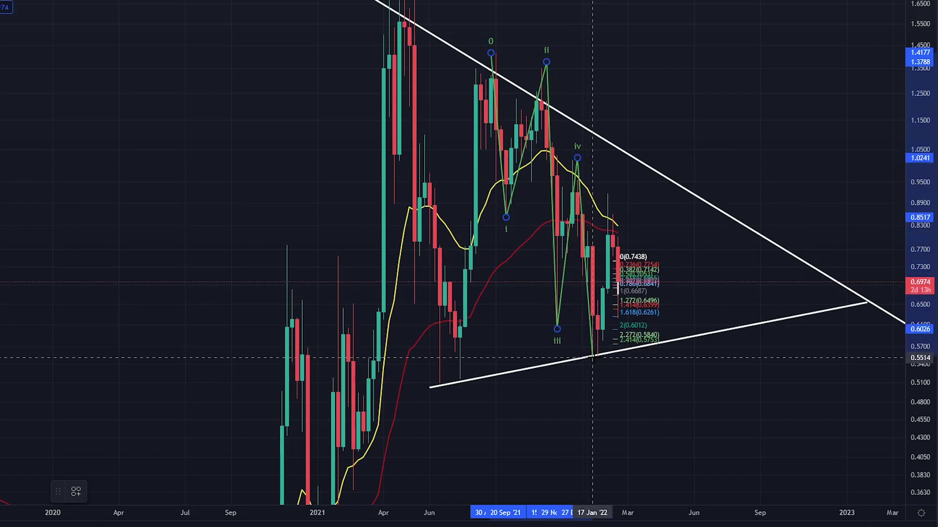
click(592, 358)
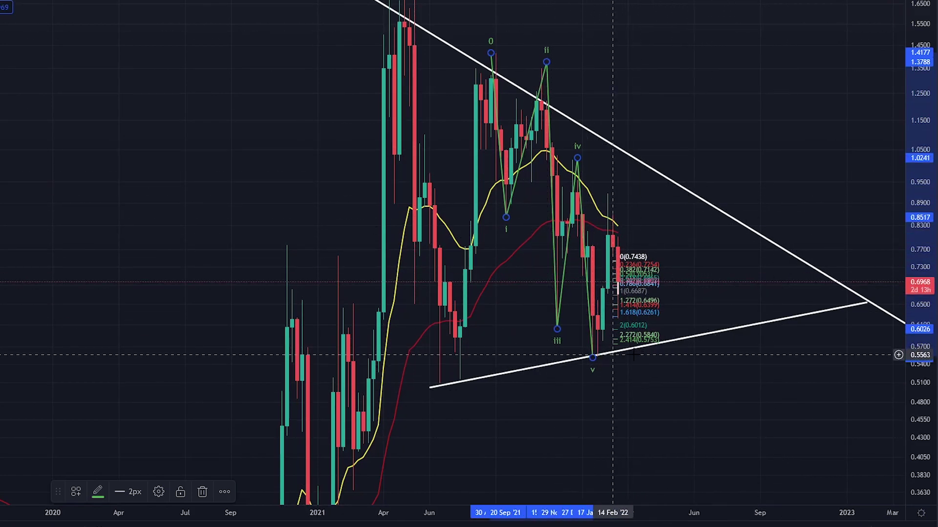
- Examine the weekly decline inside the converging trend lines, from the 2021 highs to the triangle's apex in early 2023
drag(722, 423, 632, 402)
scroll(632, 402, up, 2)
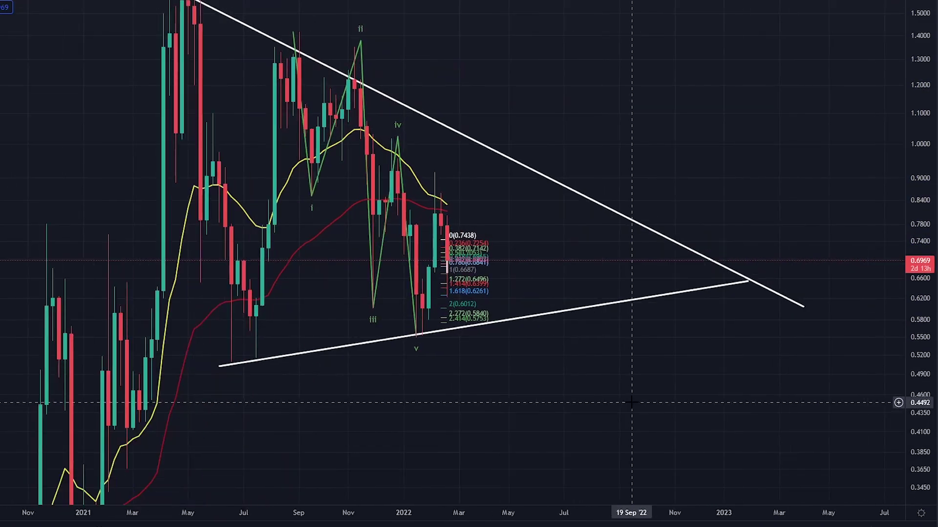
drag(509, 383, 661, 396)
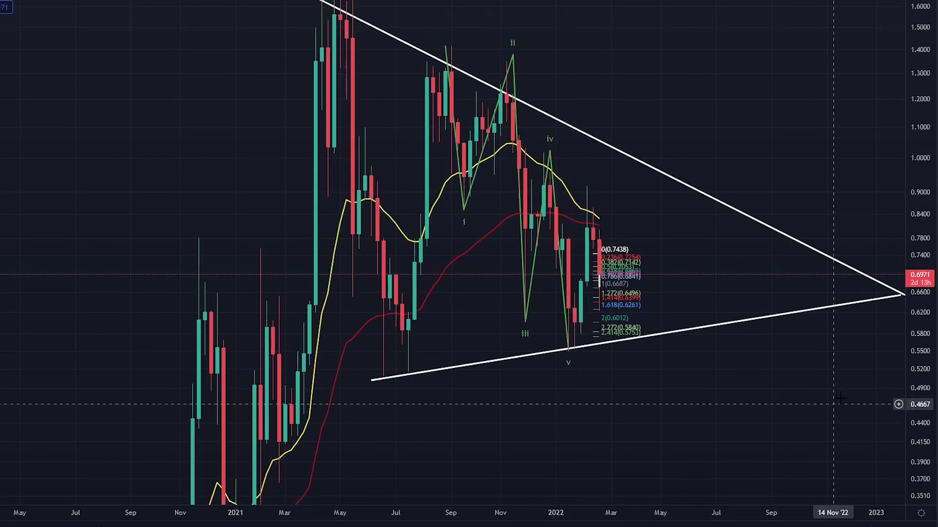
drag(759, 413, 711, 412)
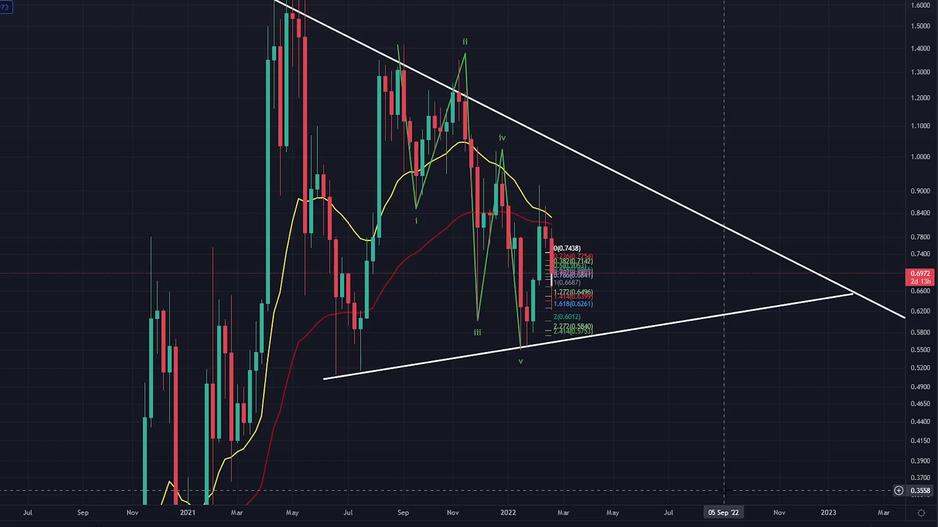
drag(822, 165, 823, 215)
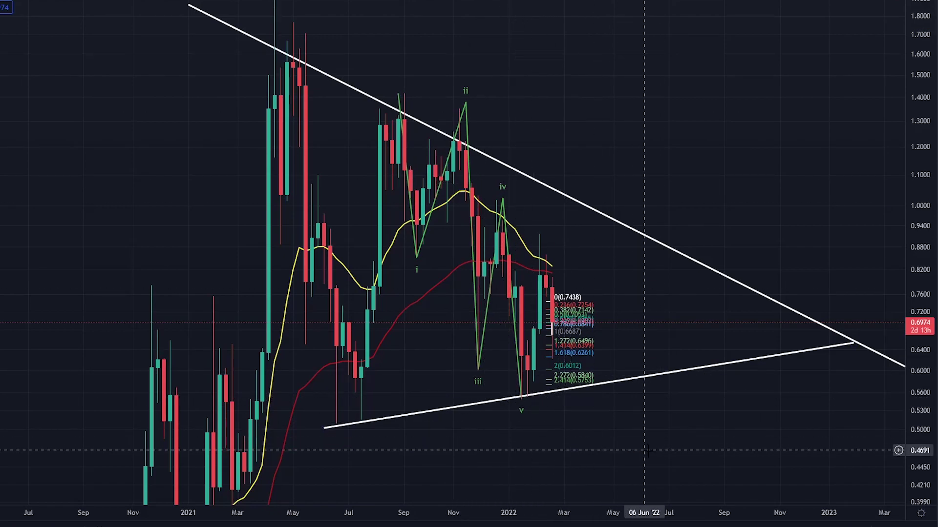
drag(648, 442, 651, 417)
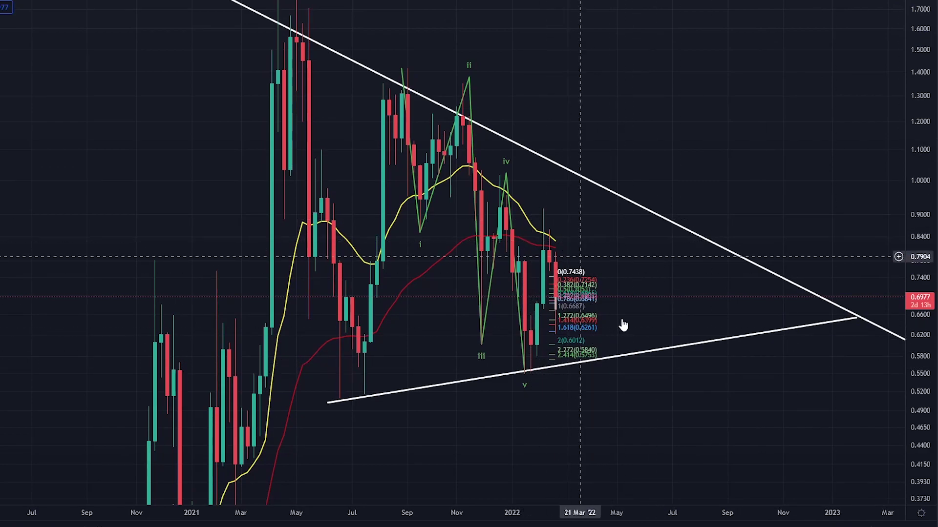
drag(689, 446, 630, 415)
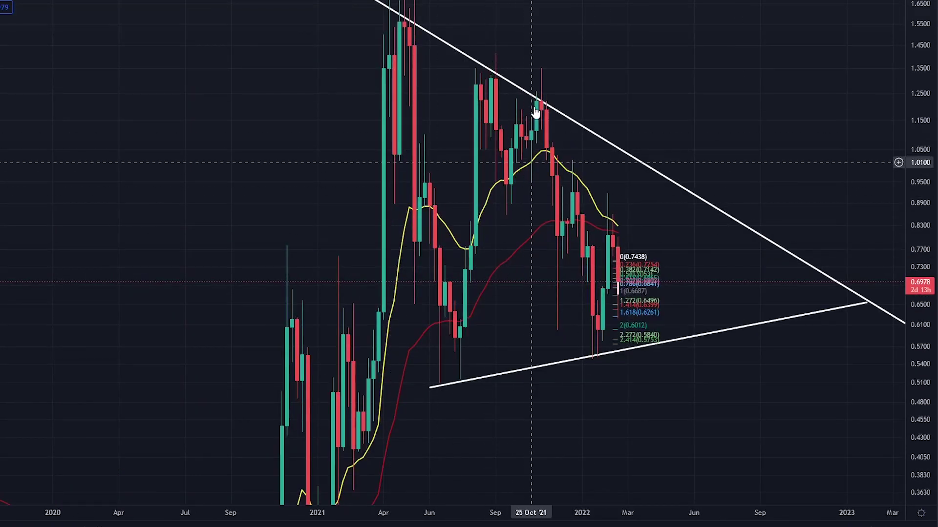
drag(536, 113, 598, 204)
drag(749, 180, 695, 136)
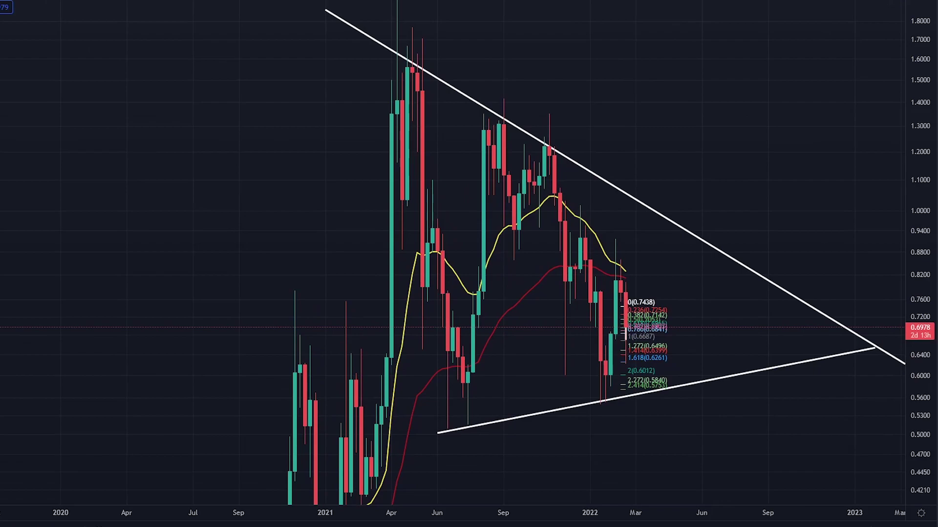
drag(920, 157, 920, 317)
drag(775, 379, 676, 350)
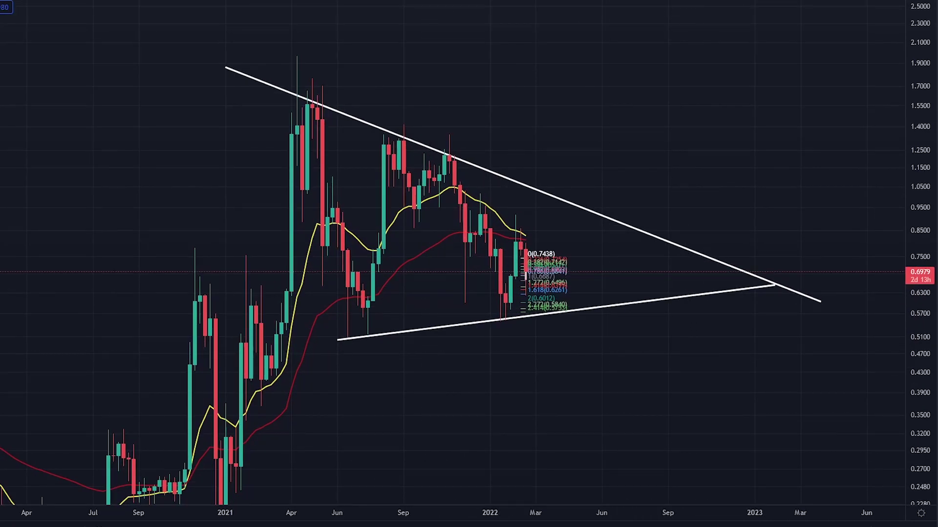
- Trace the early-2021 rally from about 0.29 to about 1.80 and try freehand price swings and circles across the converging triangle
mouse_move(221, 452)
mouse_down()
mouse_move(251, 386)
mouse_move(312, 124)
mouse_move(312, 76)
mouse_up()
mouse_move(267, 54)
mouse_down()
mouse_move(342, 68)
mouse_move(296, 69)
mouse_move(343, 247)
mouse_move(409, 129)
mouse_move(592, 230)
mouse_move(669, 177)
mouse_move(272, 398)
mouse_move(655, 1)
mouse_up()
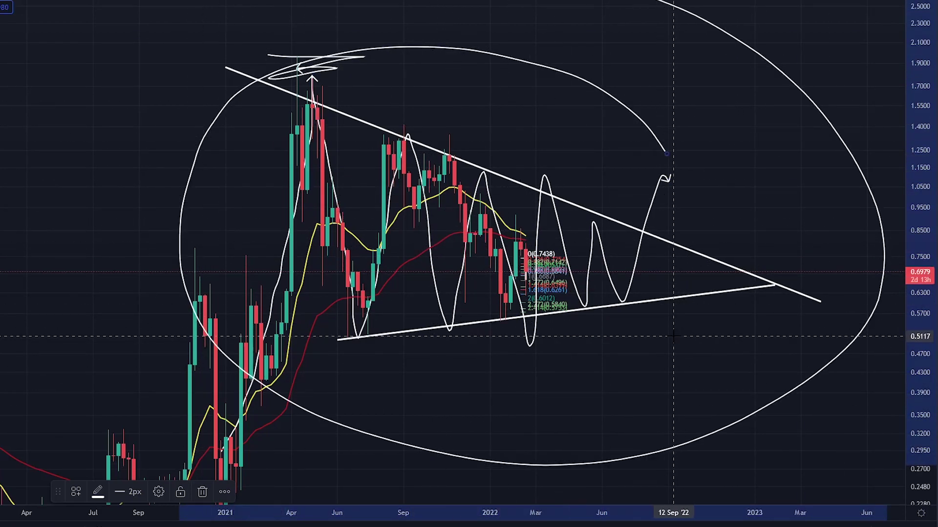
key(ctrl+z)
key(ctrl+z)
key(ctrl+z)
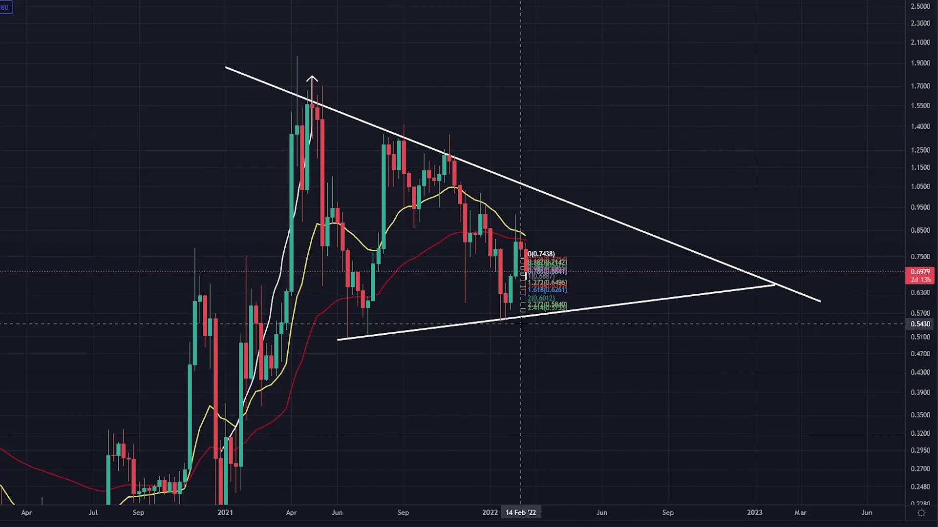
- Mark the two moving averages beside the latest weekly candles with freehand arrows, and undo the circle and horizontal arrow there
scroll(521, 319, up, 3)
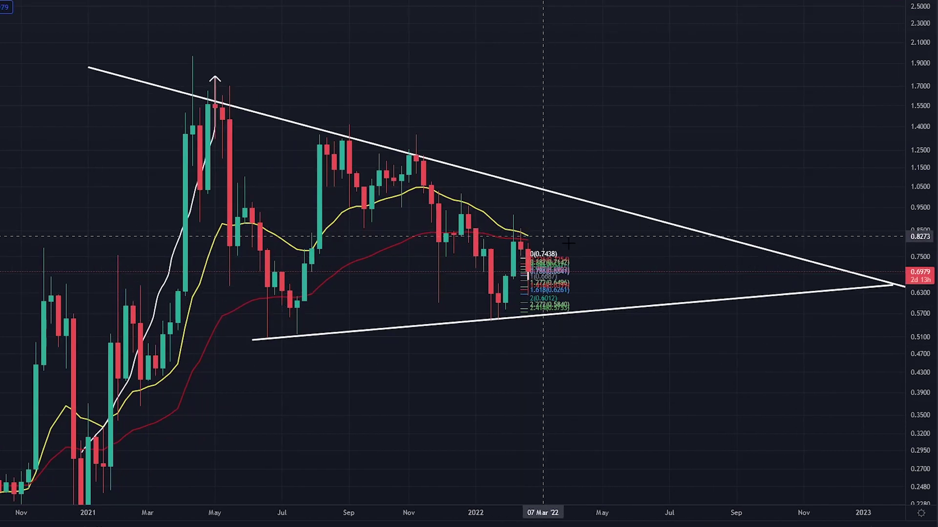
drag(926, 403, 924, 199)
scroll(633, 224, up, 6)
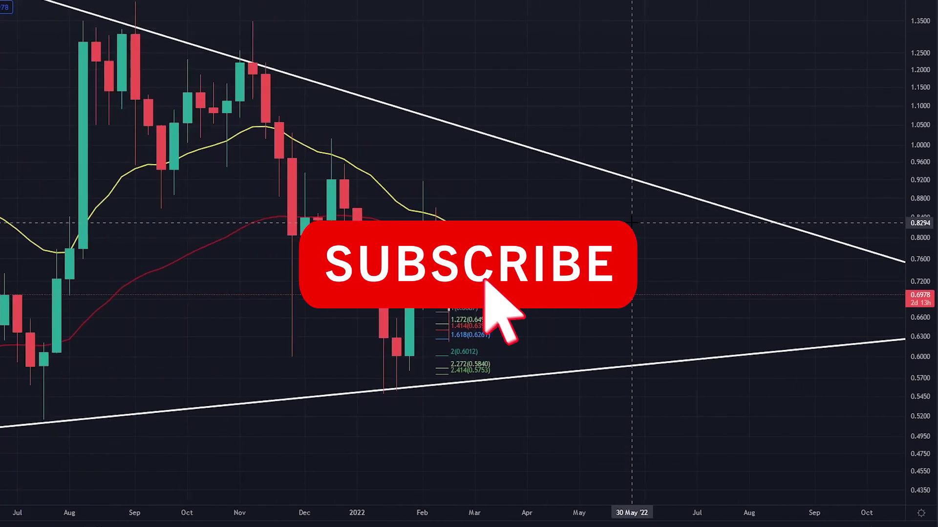
mouse_move(448, 220)
mouse_down()
mouse_move(475, 241)
mouse_move(502, 231)
mouse_move(437, 236)
mouse_move(463, 211)
mouse_up()
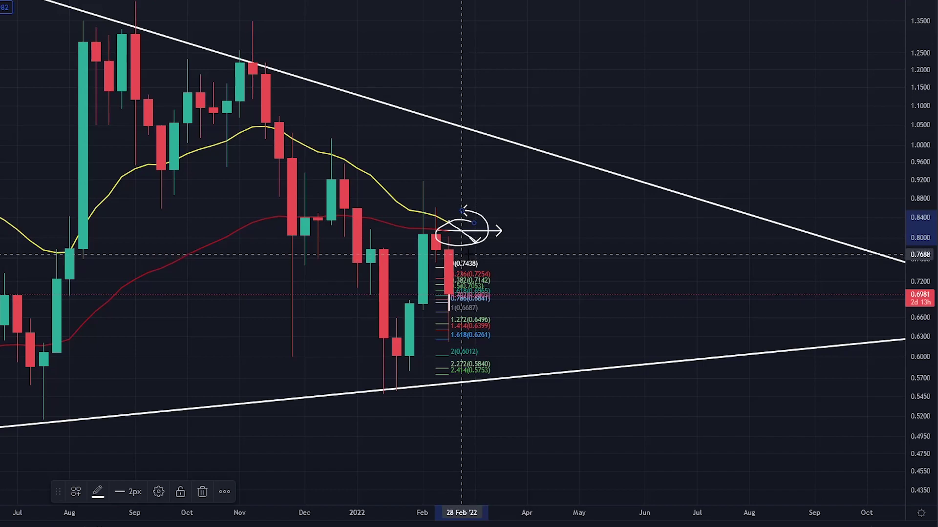
key(ctrl+z)
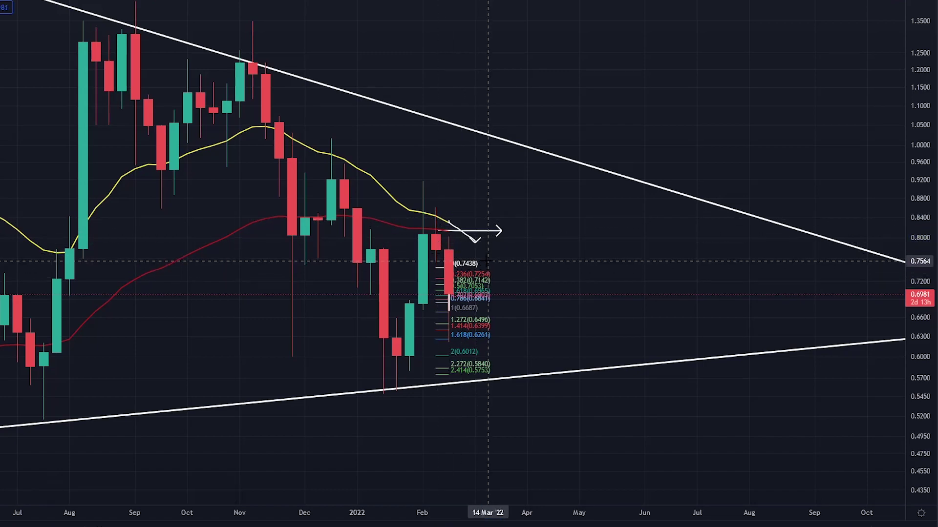
key(ctrl+z)
- Trace the price from the January 2022 low up to the moving averages and down to the Fibonacci levels, and try circling those levels
mouse_move(397, 386)
mouse_down()
mouse_move(421, 244)
mouse_move(436, 232)
mouse_move(462, 334)
mouse_up()
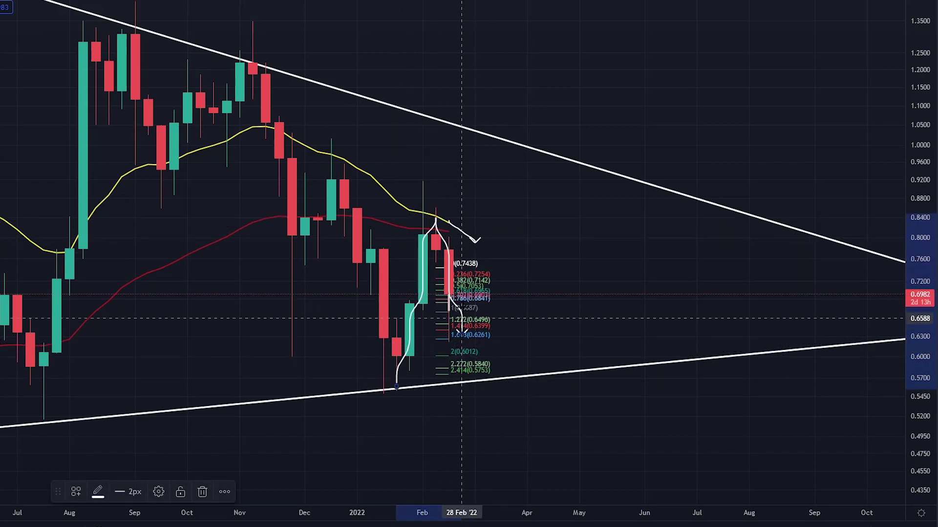
mouse_move(460, 289)
mouse_down()
mouse_move(449, 361)
mouse_move(453, 293)
mouse_up()
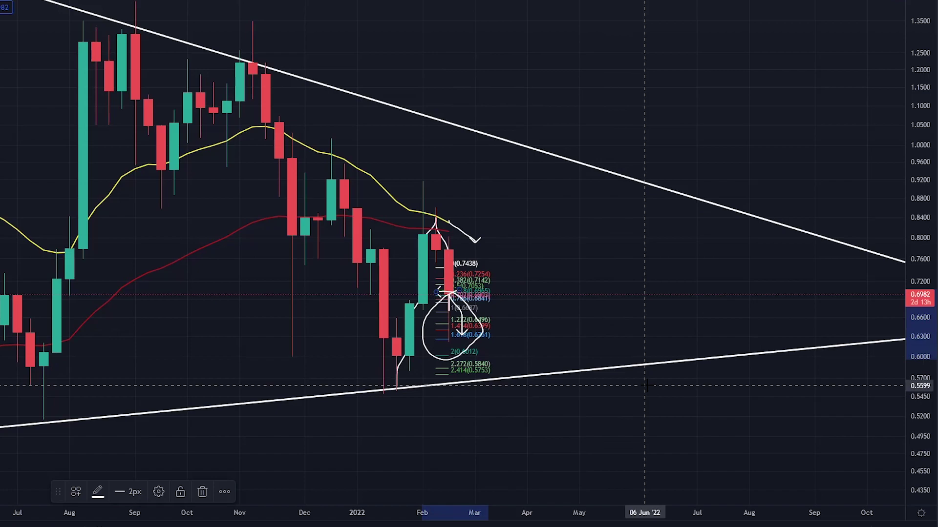
key(Delete)
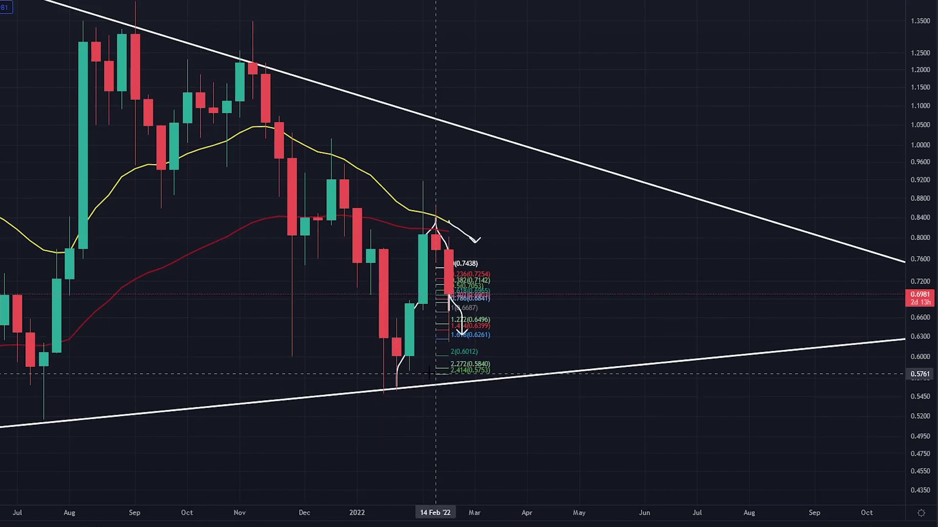
- Circle the January 2022 low at the lower trend line and sketch a circled rise to about 1.03 at the upper trend line
mouse_move(433, 368)
mouse_down()
mouse_move(345, 358)
mouse_move(314, 337)
mouse_move(420, 459)
mouse_move(305, 360)
mouse_up()
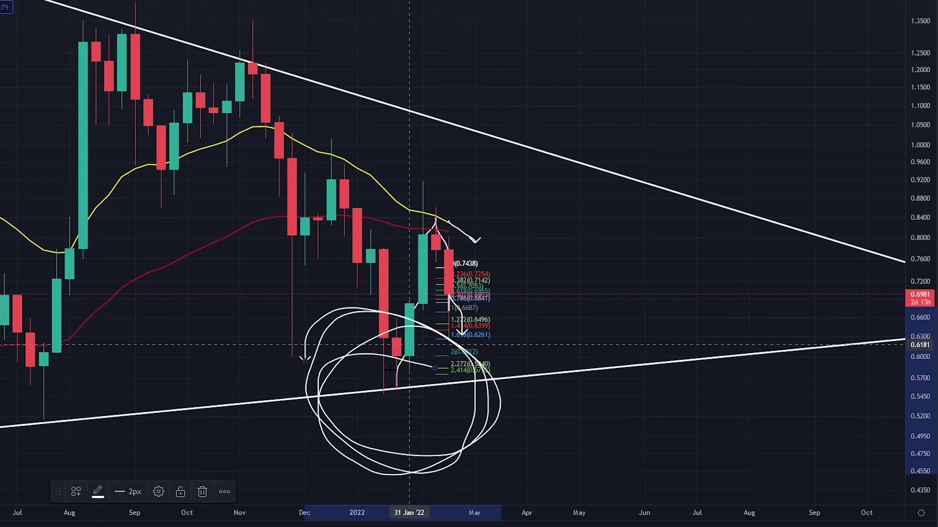
mouse_move(397, 379)
mouse_down()
mouse_move(409, 288)
mouse_move(481, 208)
mouse_move(501, 135)
mouse_up()
mouse_move(514, 112)
mouse_down()
mouse_move(499, 103)
mouse_move(527, 72)
mouse_up()
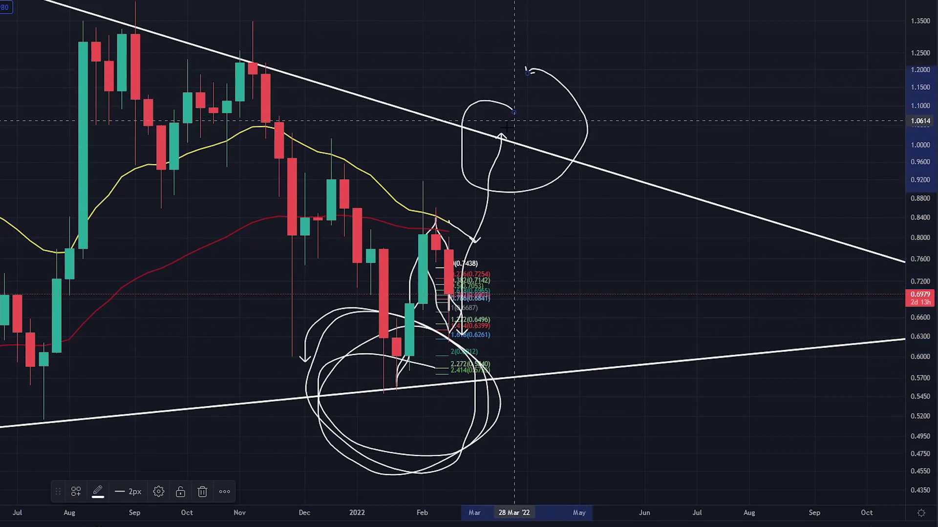
- Circle the August to November 2021 highs at the upper trend line and sketch a rally from the January 2022 low out of the triangle
scroll(506, 129, down, 2)
drag(919, 50, 919, 193)
drag(310, 40, 368, 62)
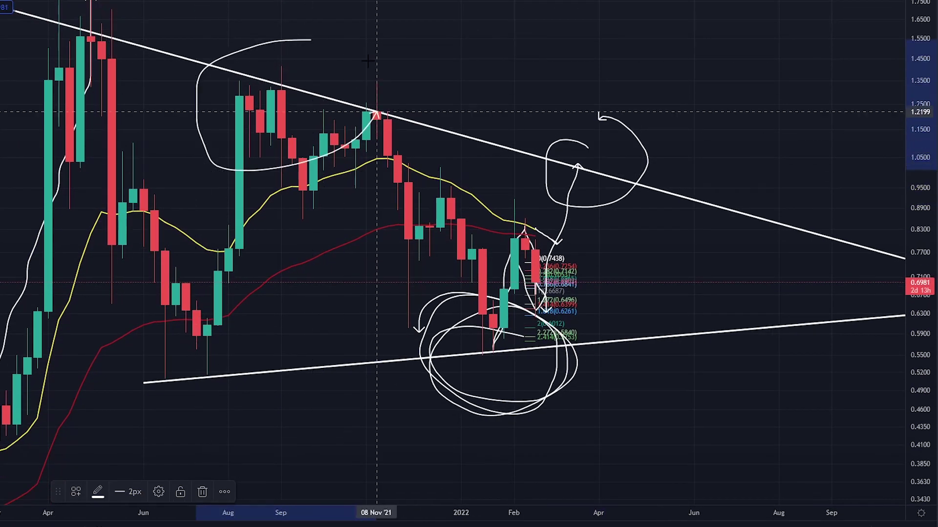
drag(376, 111, 240, 41)
mouse_move(483, 348)
mouse_down()
mouse_move(514, 198)
mouse_move(555, 318)
mouse_move(576, 185)
mouse_move(599, 126)
mouse_move(640, 208)
mouse_move(715, 0)
mouse_move(823, 84)
mouse_move(889, 1)
mouse_up()
- Undo the freehand circles, projected rallies and price trace, keeping the short falling arrow at the moving averages
key(ctrl+z)
key(ctrl+z)
key(ctrl+z)
key(ctrl+z)
key(ctrl+z)
key(ctrl+z)
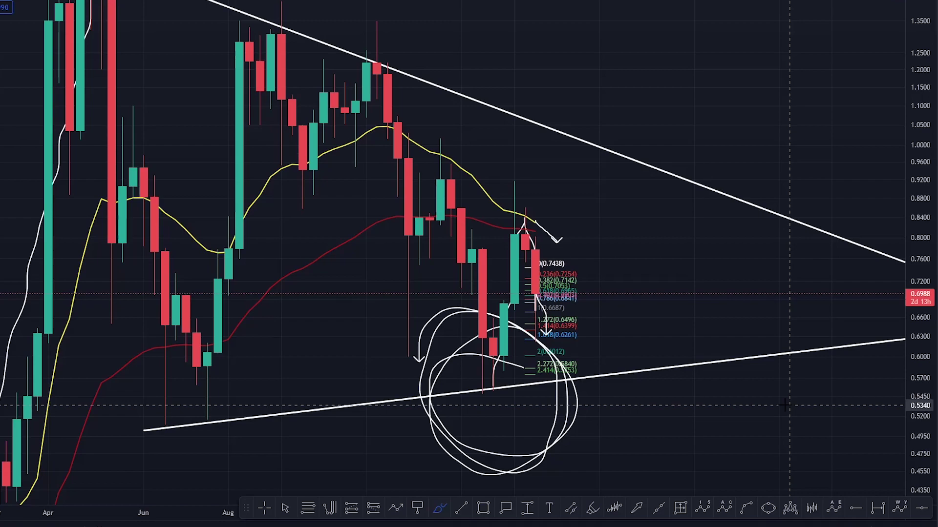
key(ctrl+z)
key(ctrl+z)
key(ctrl+z)
scroll(694, 445, up, 2)
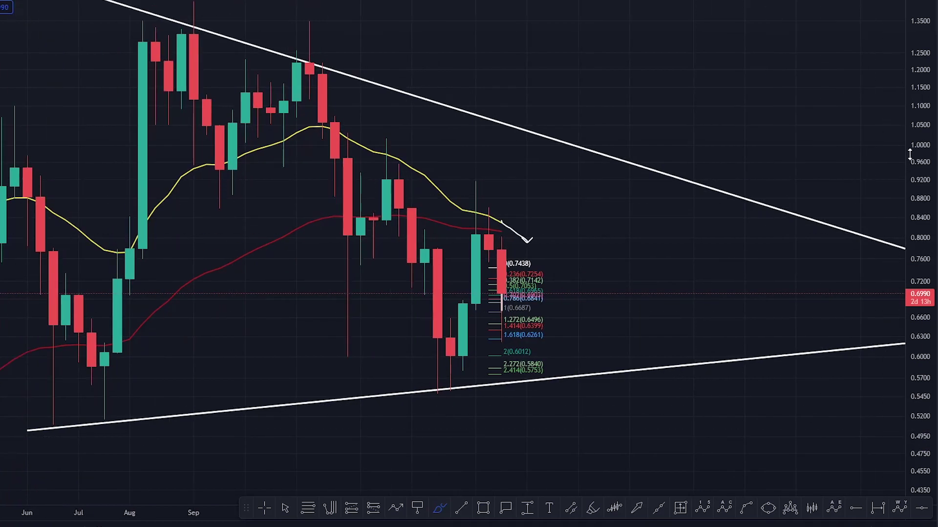
- Undo the remaining freehand arrows on the early-2021 rally and at the moving averages
drag(909, 155, 910, 414)
scroll(723, 324, down, 10)
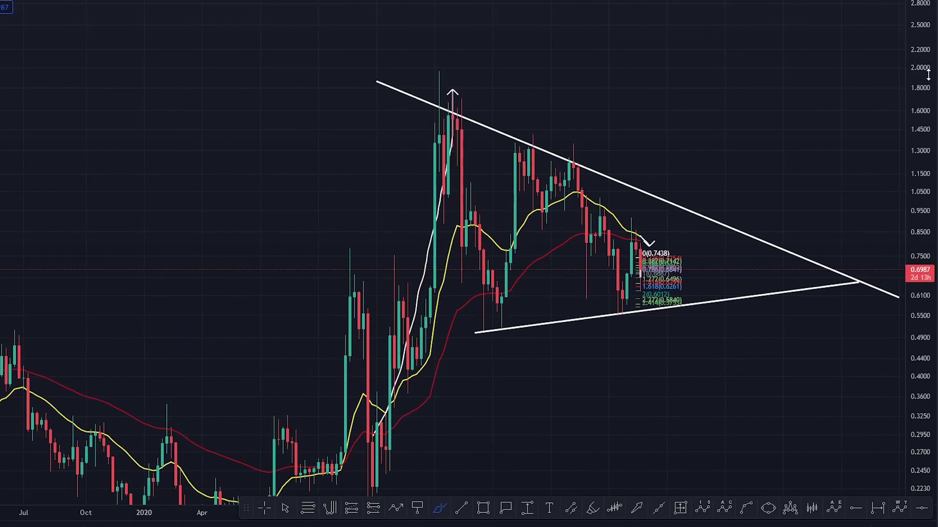
drag(928, 74, 928, 91)
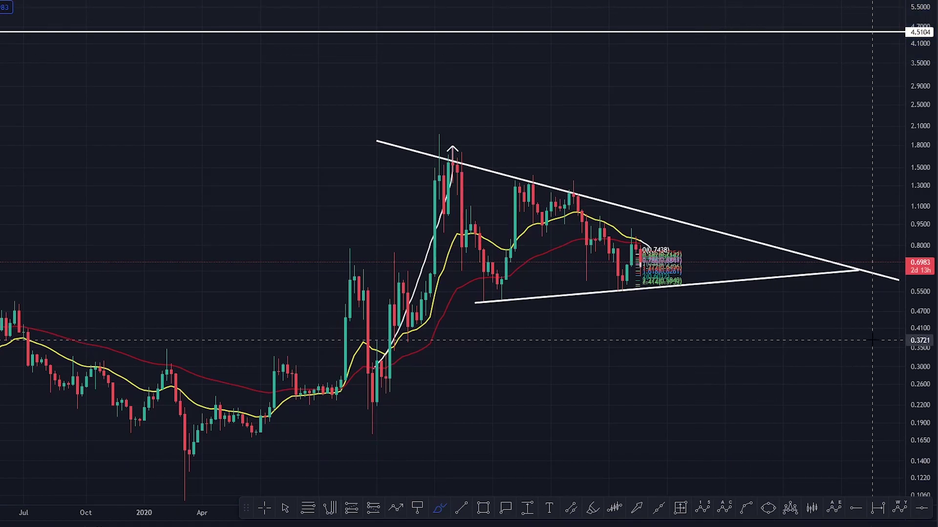
mouse_move(919, 440)
mouse_down()
mouse_move(919, 97)
mouse_move(919, 477)
mouse_up()
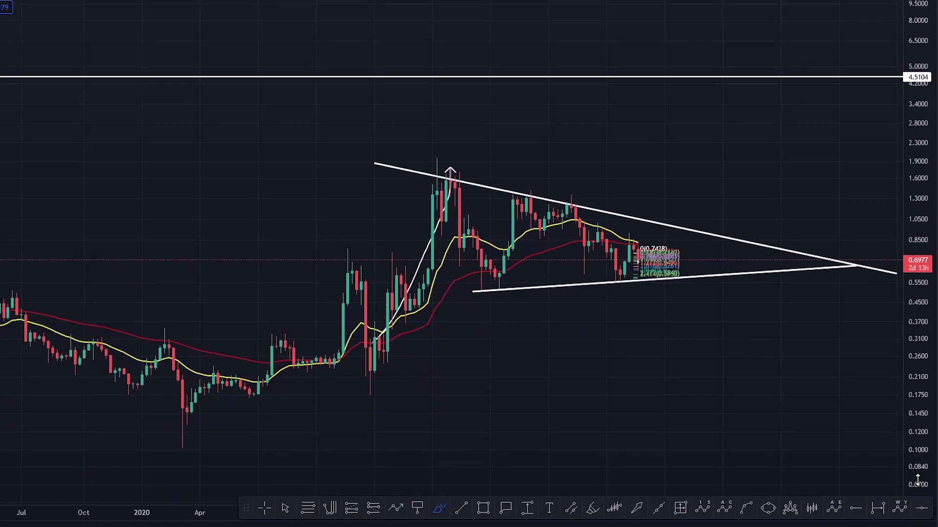
key(ctrl+z)
key(ctrl+z)
key(ctrl+z)
key(ctrl+z)
key(ctrl+z)
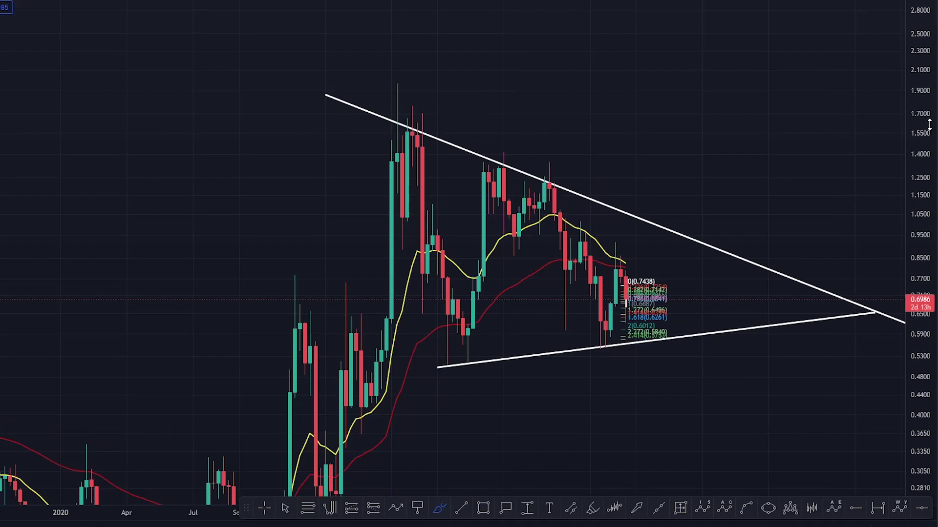
- Circle the horizontal price level at 4.5104 above the converging triangle with the freehand arrow brush
drag(929, 125, 927, 174)
key(Escape)
drag(194, 208, 238, 73)
scroll(293, 232, down, 3)
drag(500, 252, 517, 305)
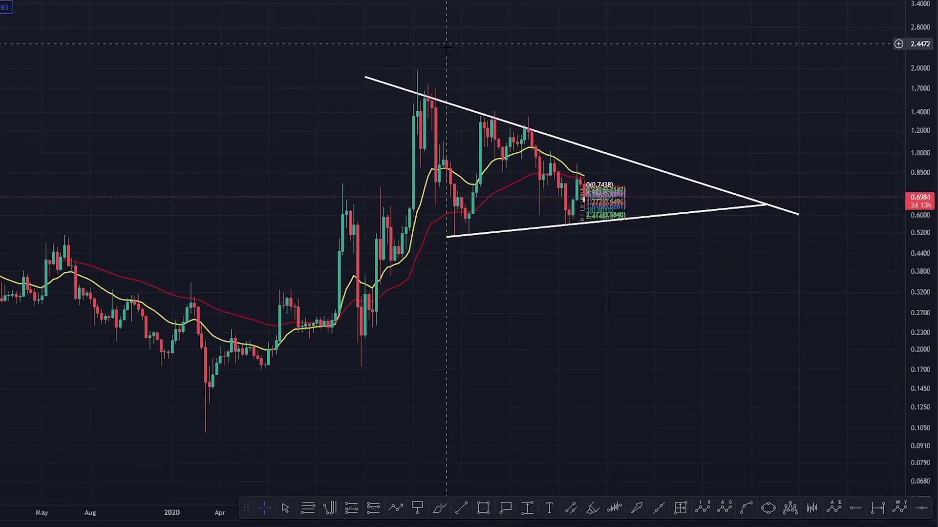
drag(629, 394, 626, 399)
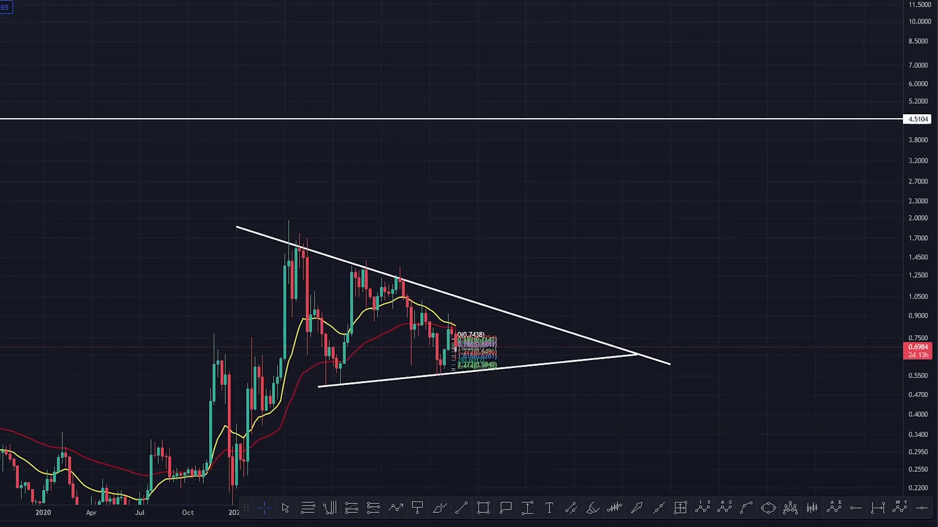
mouse_move(613, 106)
mouse_down()
mouse_move(594, 119)
mouse_move(559, 93)
mouse_up()
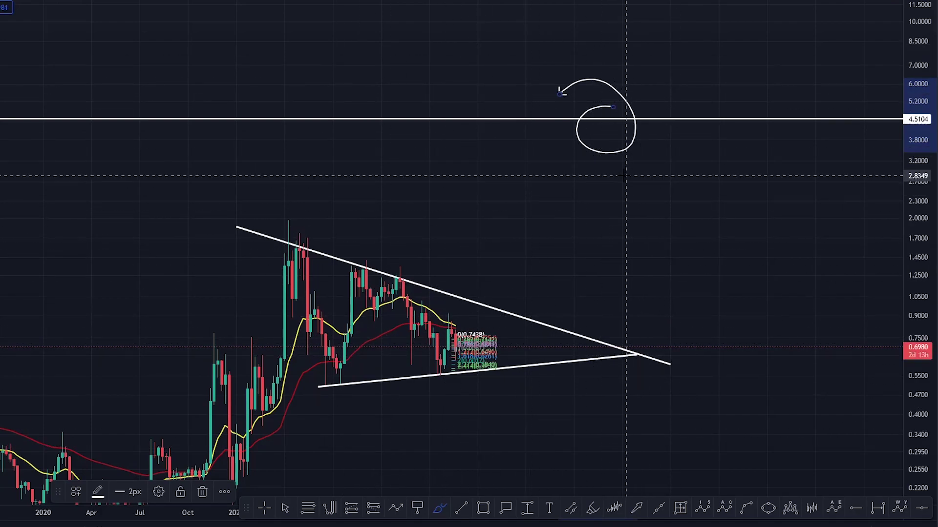
- Sketch a projected rise from about 2.6 through the 4.5104 level to about 16, and undo it together with the circle
scroll(599, 288, down, 3)
scroll(193, 257, up, 2)
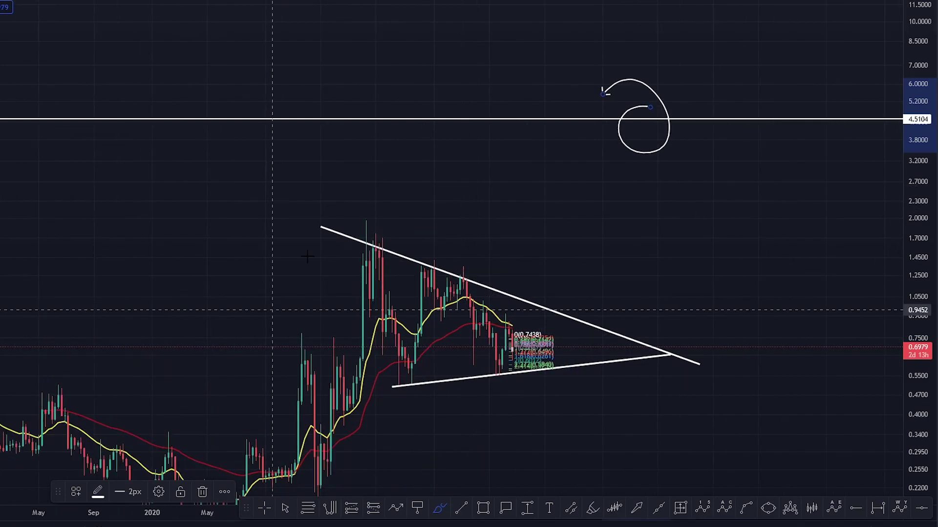
scroll(470, 267, up, 1)
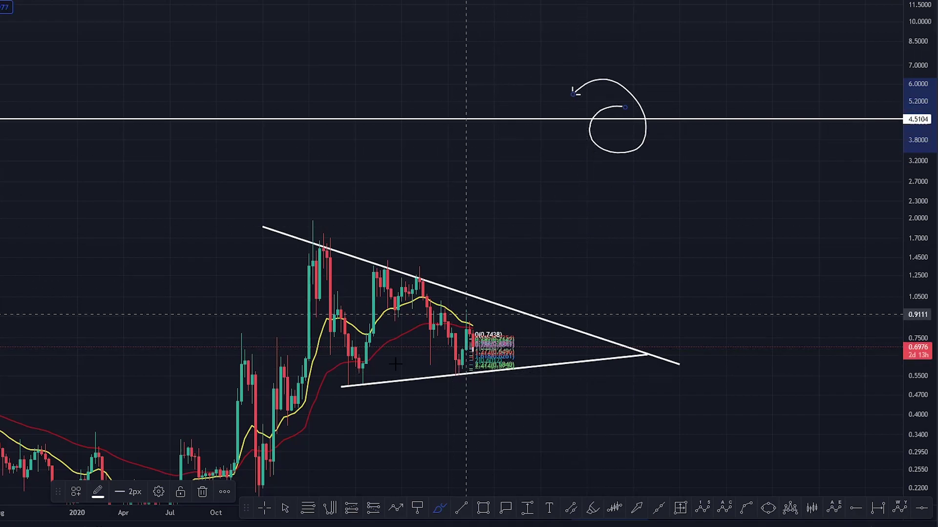
mouse_move(532, 189)
mouse_down()
mouse_move(603, 70)
mouse_move(687, 1)
mouse_up()
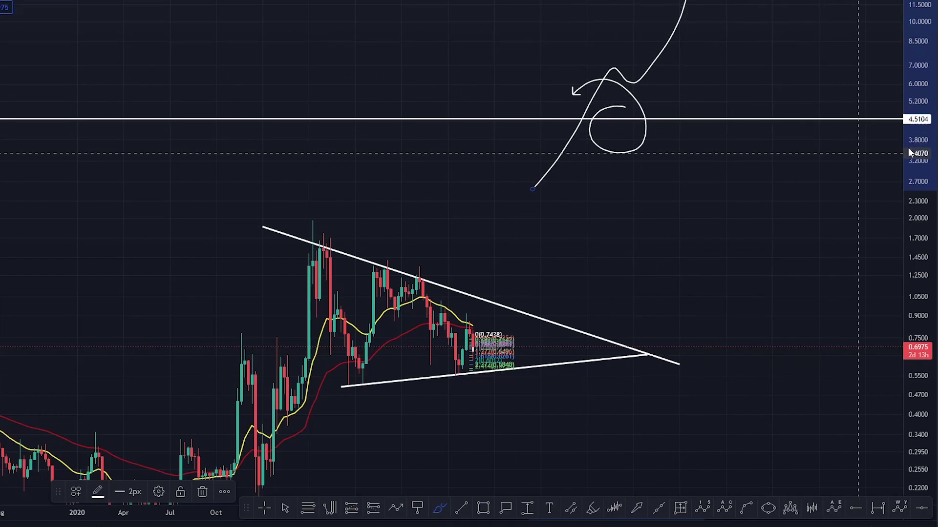
mouse_move(931, 62)
mouse_down()
mouse_move(932, 107)
mouse_move(932, 76)
mouse_up()
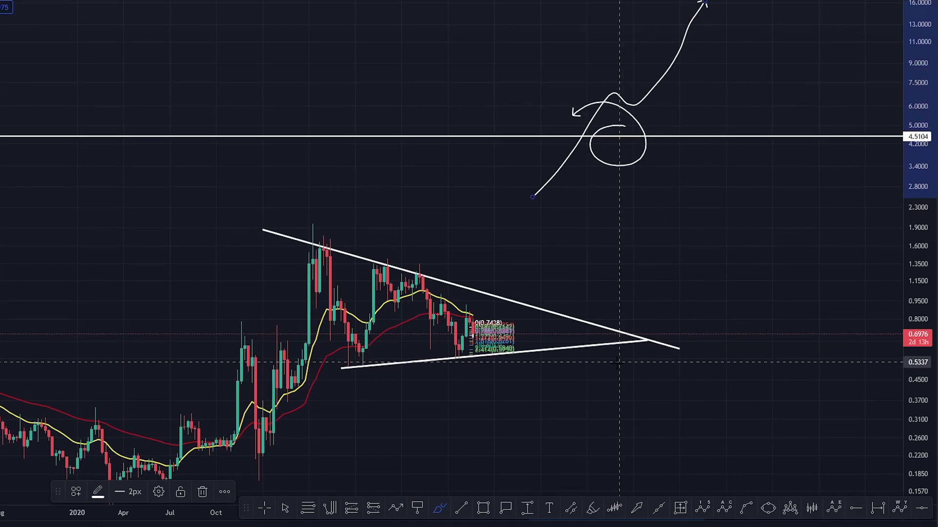
key(ctrl+z)
key(ctrl+z)
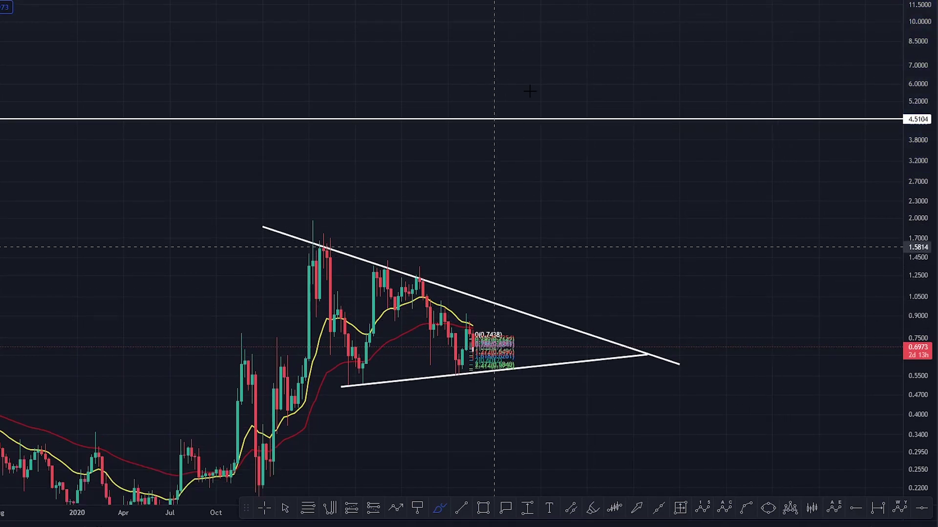
- Circle the 4.5104 level again, move the drawing's options out of the way, and undo the circle
drag(921, 157, 922, 85)
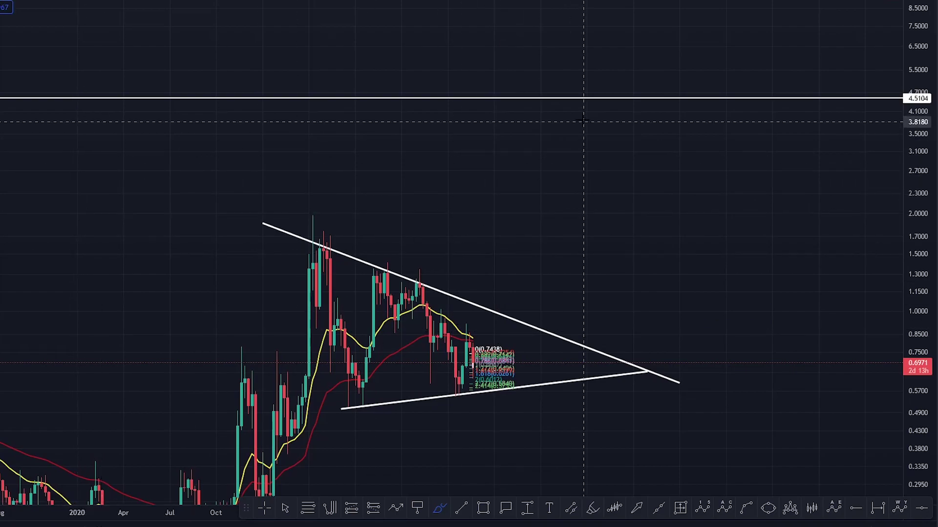
mouse_move(595, 78)
mouse_down()
mouse_move(612, 127)
mouse_move(592, 38)
mouse_up()
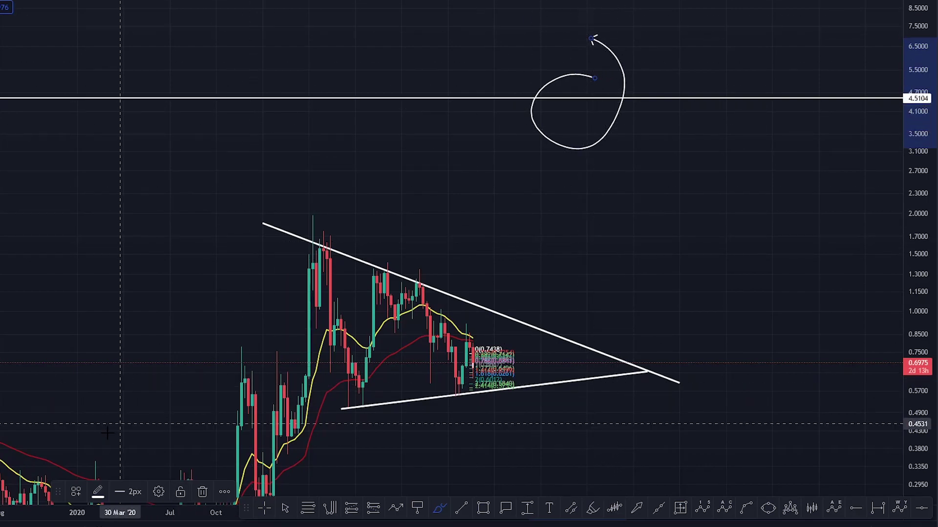
drag(59, 493, 59, 2)
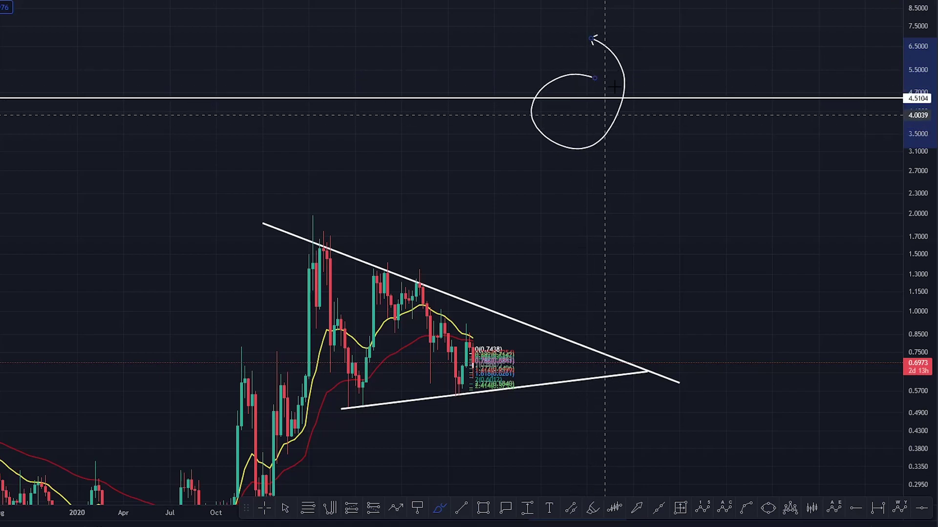
drag(930, 181, 928, 281)
key(ctrl+z)
key(ctrl+z)
key(ctrl+z)
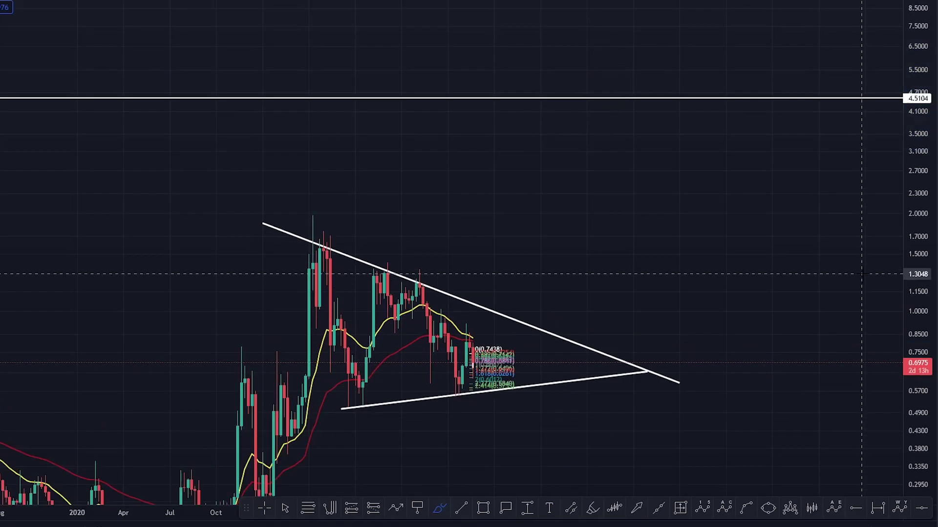
- Mark the February to March 2020 crash with a freehand arrow from about 0.32 down to about 0.10 and circle both ends
key(Escape)
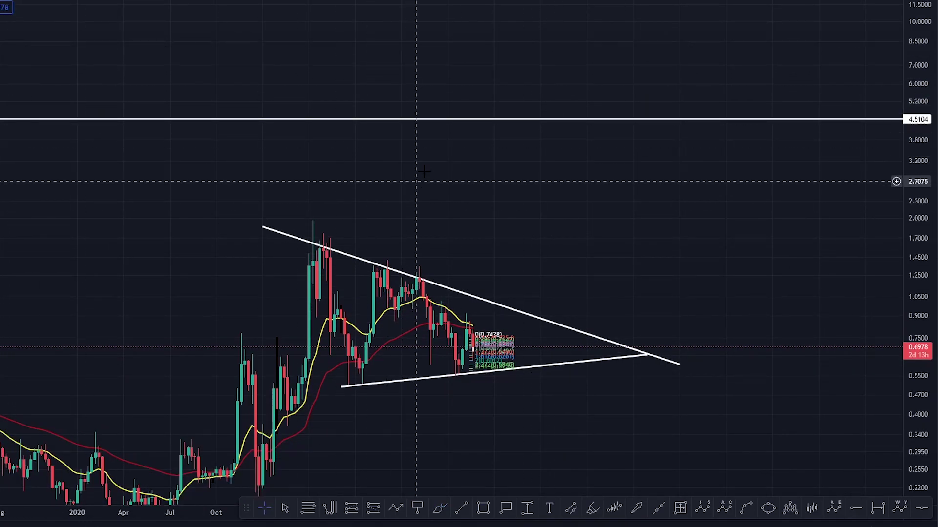
drag(425, 172, 492, 29)
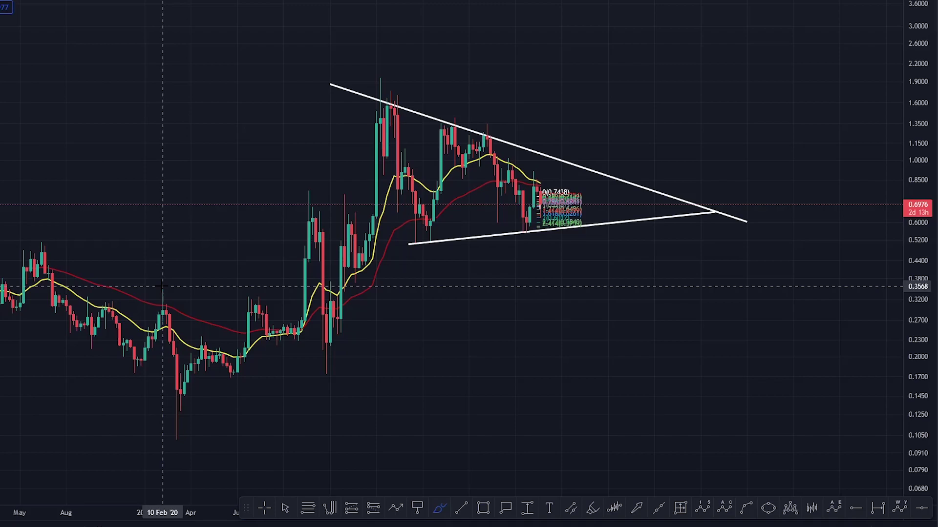
drag(246, 510, 246, 526)
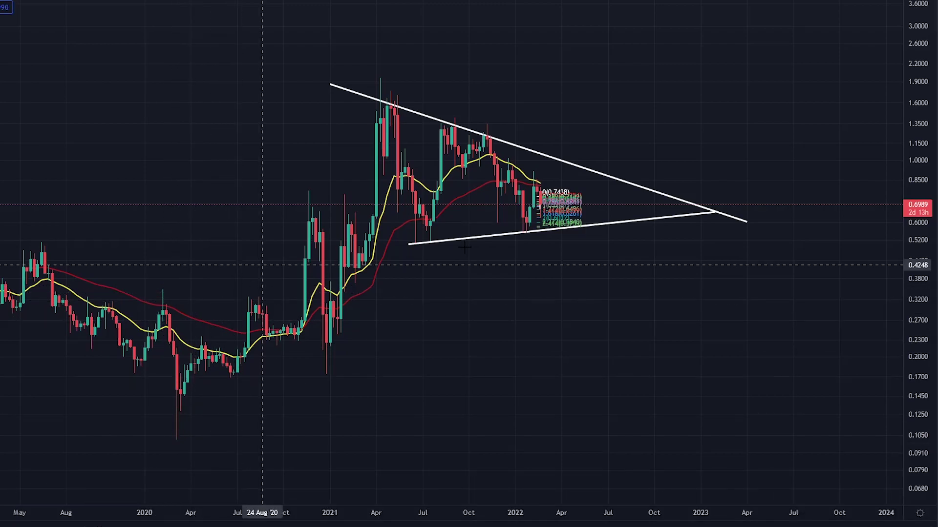
drag(159, 301, 166, 422)
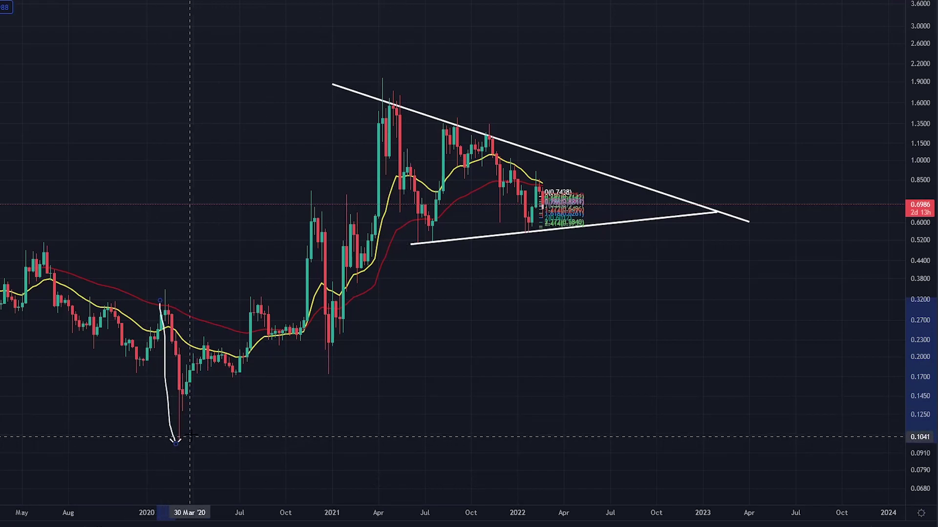
drag(189, 436, 176, 458)
drag(166, 281, 168, 284)
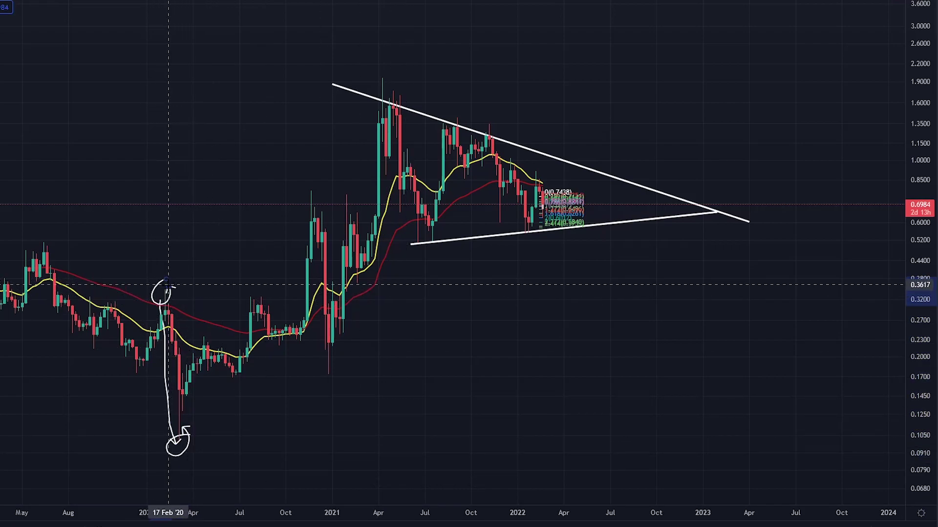
- Sketch the recovery from the March 2020 low near 0.10 up to the late-2020 peak near 0.8, and undo the latest strokes
mouse_move(179, 443)
mouse_down()
mouse_move(200, 335)
mouse_move(243, 350)
mouse_move(253, 307)
mouse_up()
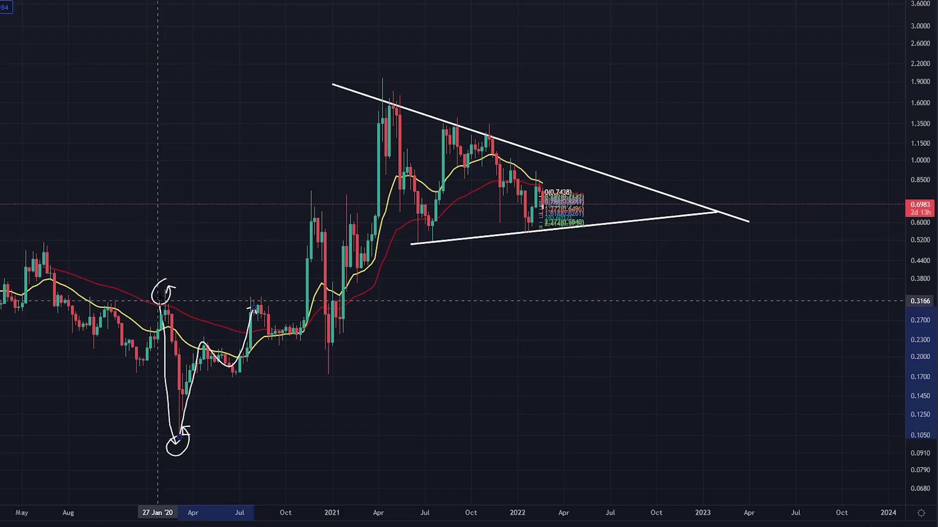
mouse_move(163, 292)
mouse_down()
mouse_move(147, 316)
mouse_move(176, 293)
mouse_move(251, 292)
mouse_move(280, 350)
mouse_move(307, 186)
mouse_move(260, 205)
mouse_move(317, 205)
mouse_move(195, 293)
mouse_up()
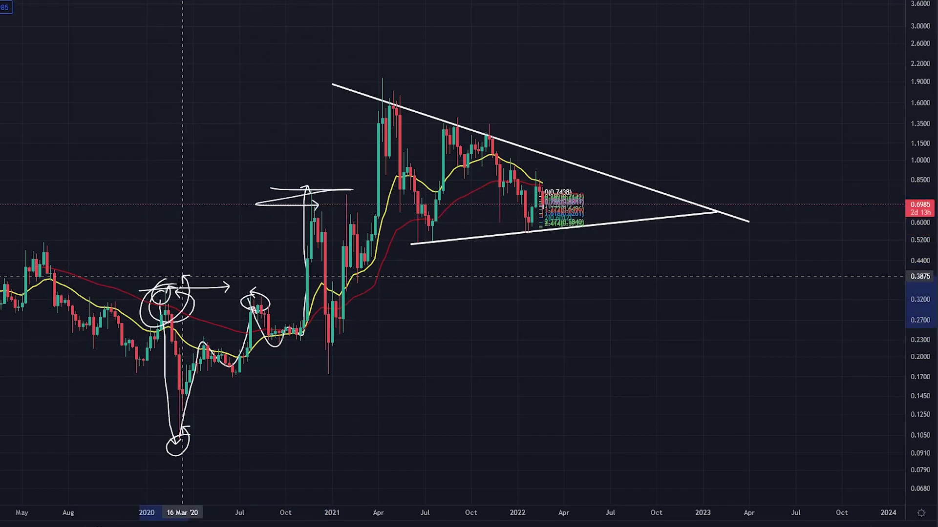
mouse_move(168, 453)
mouse_down()
mouse_move(268, 349)
mouse_move(315, 185)
mouse_up()
key(ctrl+z)
key(ctrl+z)
key(ctrl+z)
key(ctrl+z)
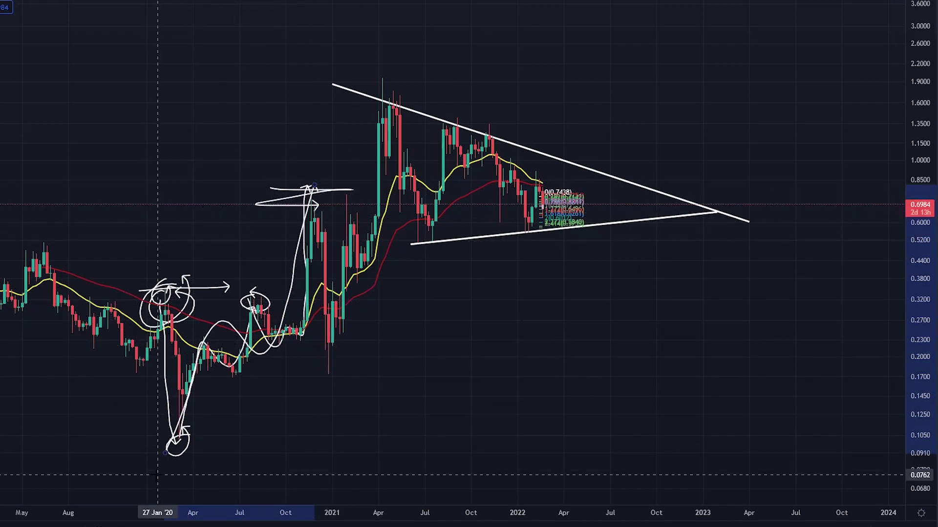
key(ctrl+z)
key(ctrl+z)
key(ctrl+z)
key(ctrl+z)
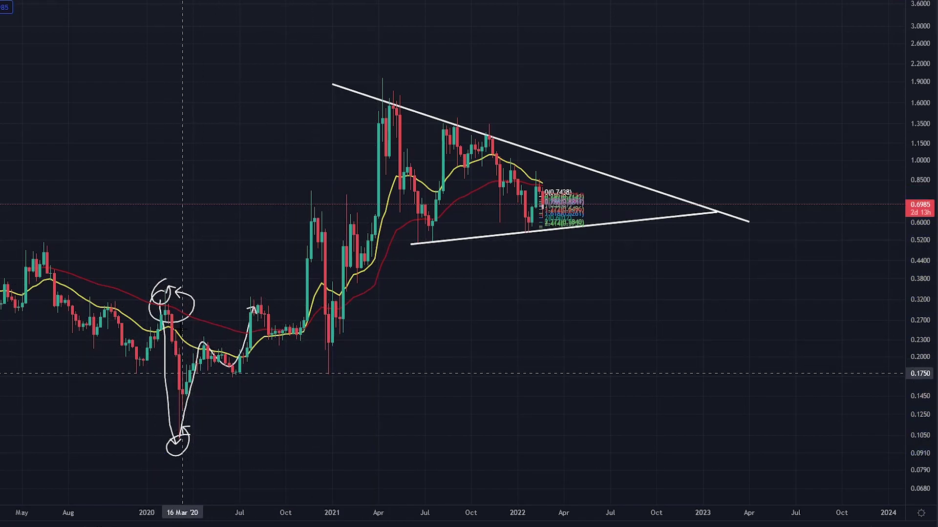
- Retrace the recovery from the March 2020 low, circle the late-2020 peak, and remove these markings
mouse_move(232, 353)
mouse_down()
mouse_move(293, 296)
mouse_move(310, 320)
mouse_up()
mouse_move(172, 415)
mouse_down()
mouse_move(203, 336)
mouse_move(335, 239)
mouse_move(339, 178)
mouse_move(293, 182)
mouse_move(289, 222)
mouse_up()
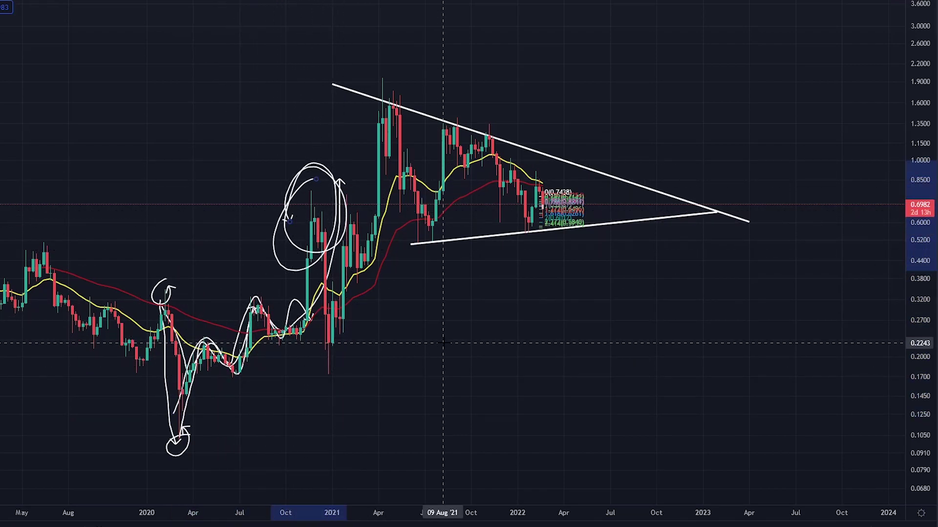
key(Delete)
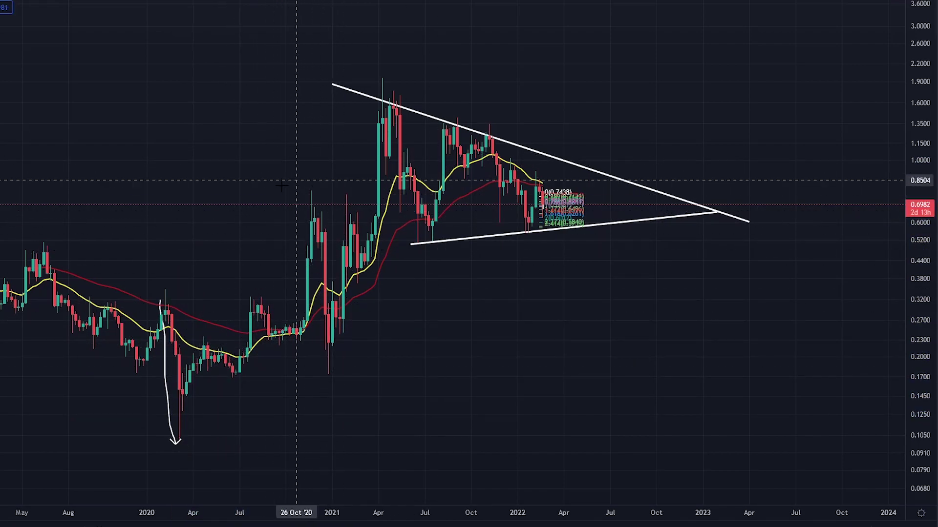
- Mark the drop from the late-2020 peak to about 0.18, circle the March 2020 low, and undo the strokes except the peak's circle
mouse_move(317, 190)
mouse_down()
mouse_move(282, 209)
mouse_move(309, 177)
mouse_move(336, 337)
mouse_up()
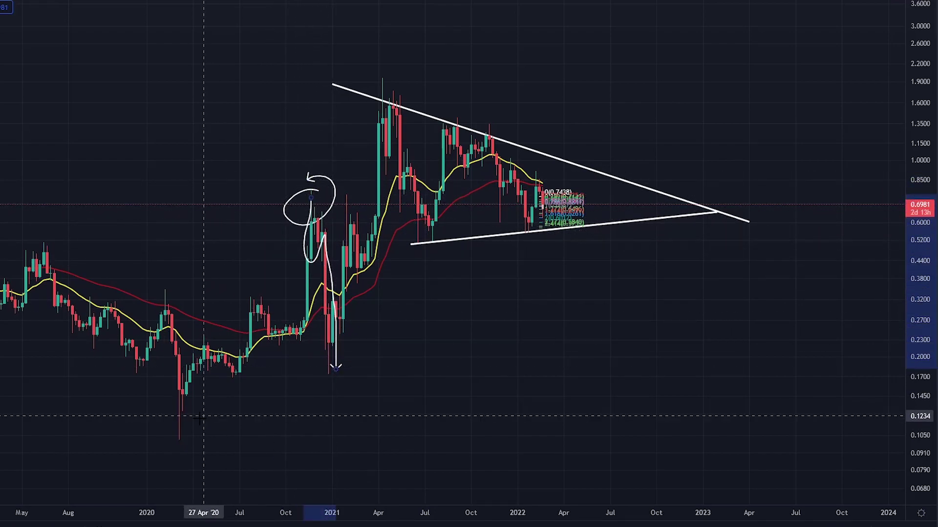
mouse_move(203, 417)
mouse_down()
mouse_move(164, 457)
mouse_move(214, 325)
mouse_move(315, 249)
mouse_move(321, 203)
mouse_up()
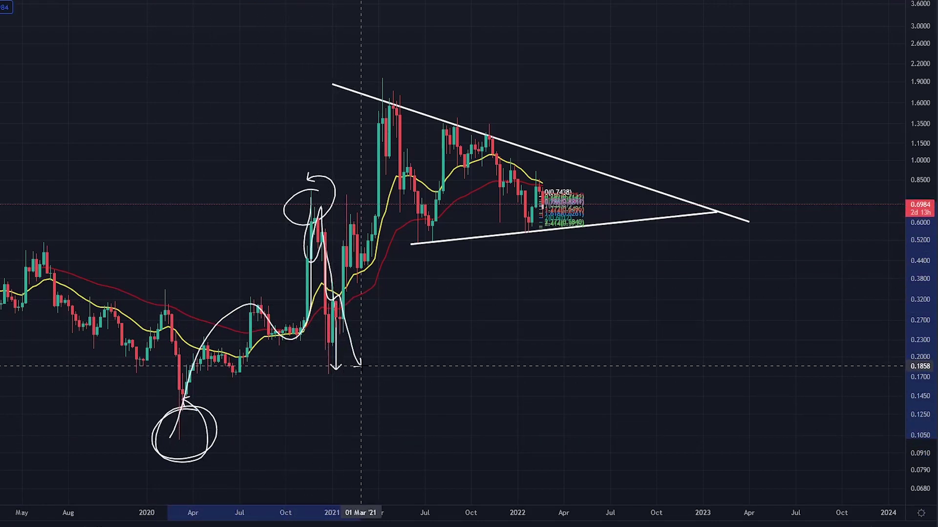
key(ctrl+z)
key(ctrl+z)
key(ctrl+z)
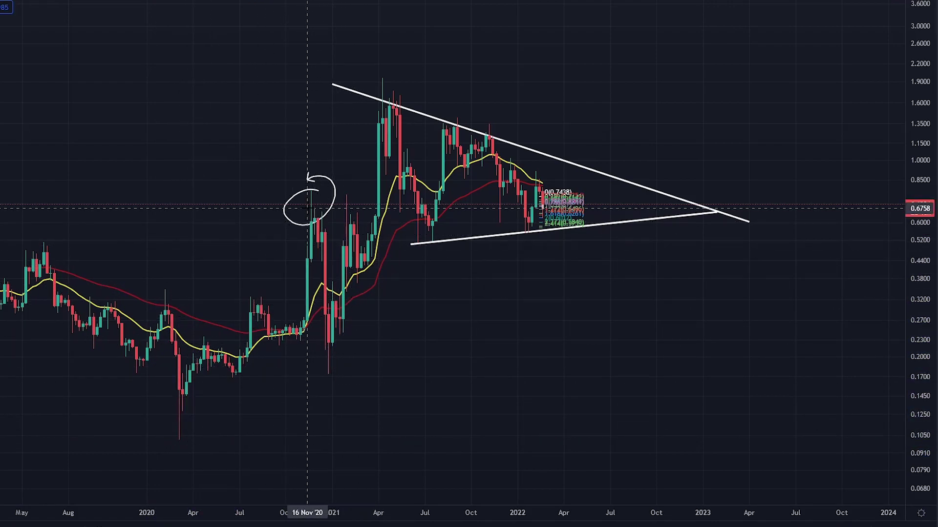
- Redraw the fall from the late-2020 peak to about 0.17 with a circle around its low, and undo all freehand markings
mouse_move(308, 210)
mouse_down()
mouse_move(336, 348)
mouse_move(333, 380)
mouse_up()
mouse_move(344, 357)
mouse_down()
mouse_move(300, 371)
mouse_move(311, 377)
mouse_up()
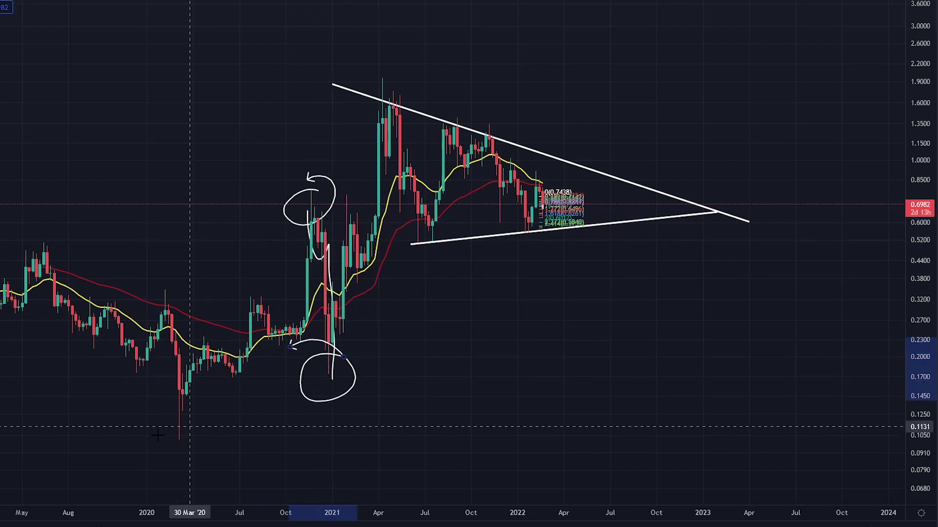
mouse_move(130, 455)
mouse_down()
mouse_move(372, 387)
mouse_move(243, 425)
mouse_up()
key(ctrl+z)
key(ctrl+z)
key(ctrl+z)
key(ctrl+z)
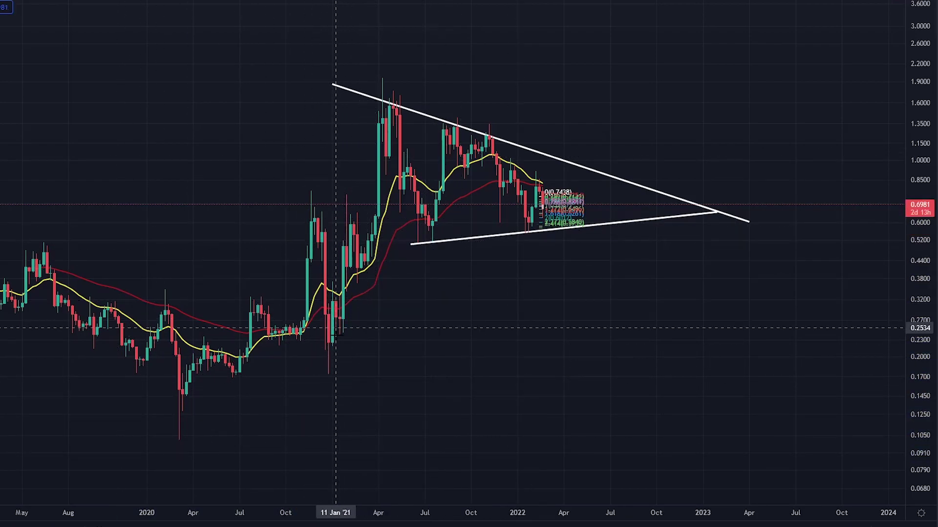
- Trace the early-2021 rebound from about 0.18 to 0.65, the following pullback, and the rise to about 1.6
drag(323, 369, 351, 228)
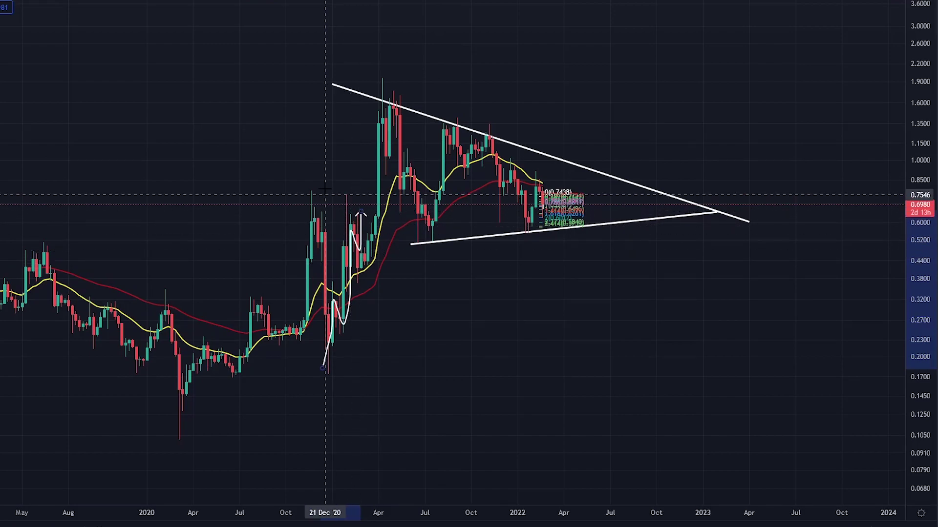
mouse_move(322, 183)
mouse_down()
mouse_move(315, 178)
mouse_move(372, 270)
mouse_up()
mouse_move(374, 241)
mouse_down()
mouse_move(364, 242)
mouse_move(373, 242)
mouse_move(352, 283)
mouse_move(397, 101)
mouse_up()
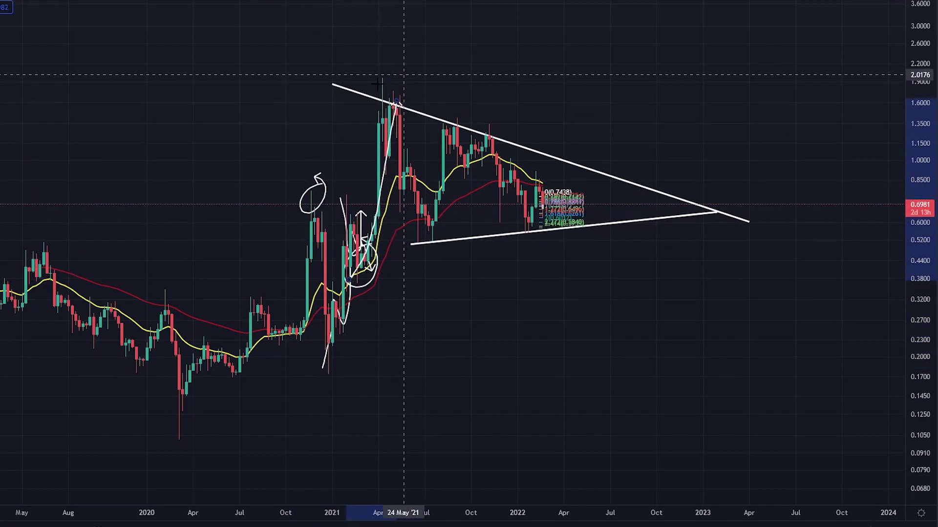
- Circle the late-2020 peak and mark the 2021 high's level near 1.8, and remove the strokes drawn after the rebound
mouse_move(322, 176)
mouse_down()
mouse_move(285, 199)
mouse_move(308, 173)
mouse_up()
drag(309, 85, 336, 101)
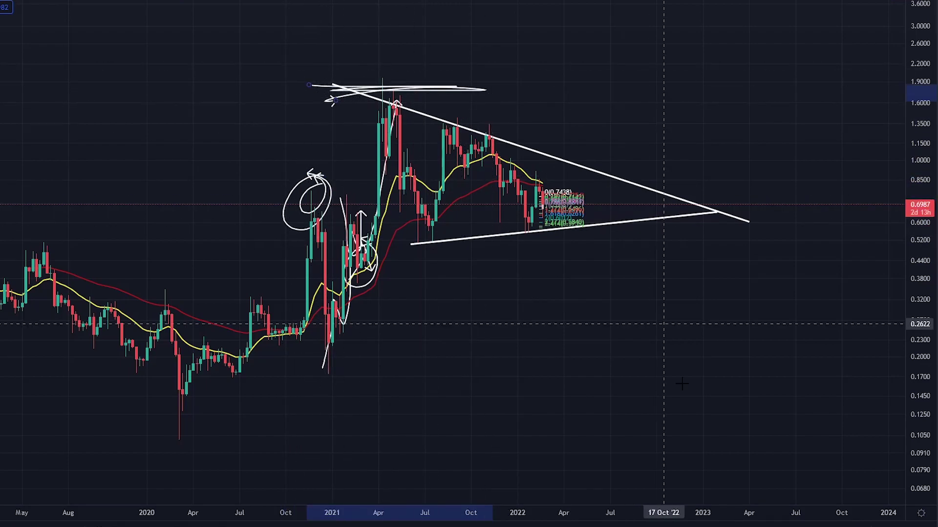
key(Delete)
key(ctrl+z)
key(ctrl+z)
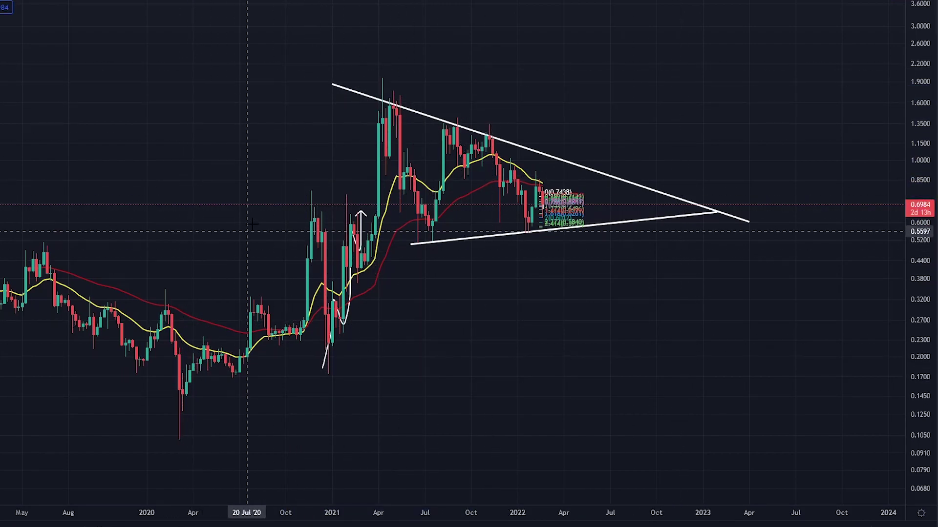
- Mark horizontal levels at about 0.65 and 1.9 with freehand strokes, and undo them together with the rebound stroke
drag(256, 214, 389, 205)
drag(335, 78, 529, 79)
key(ctrl+z)
key(ctrl+z)
key(ctrl+z)
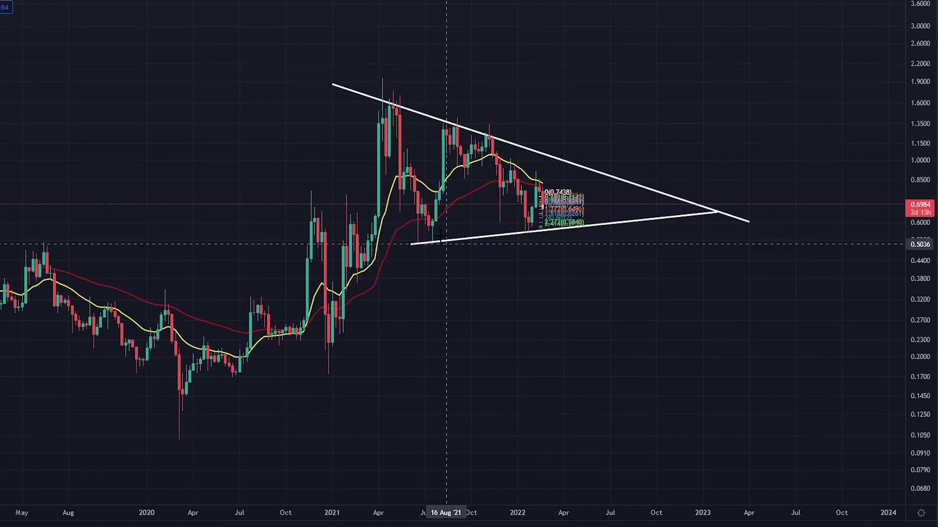
- Circle the mid-2021 lows, sketch the moves inside the triangle with a projected breakout to about 2.2, and undo all of it
mouse_move(436, 228)
mouse_down()
mouse_move(442, 285)
mouse_move(419, 220)
mouse_up()
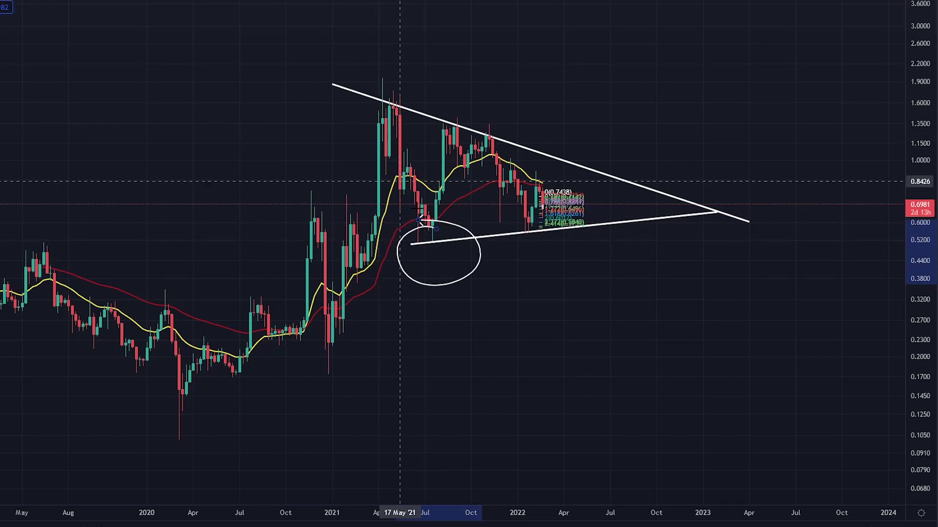
mouse_move(386, 103)
mouse_down()
mouse_move(412, 239)
mouse_move(425, 254)
mouse_move(432, 143)
mouse_move(493, 161)
mouse_move(550, 210)
mouse_move(582, 155)
mouse_up()
mouse_move(482, 119)
mouse_down()
mouse_move(532, 220)
mouse_move(461, 242)
mouse_move(508, 244)
mouse_move(623, 66)
mouse_up()
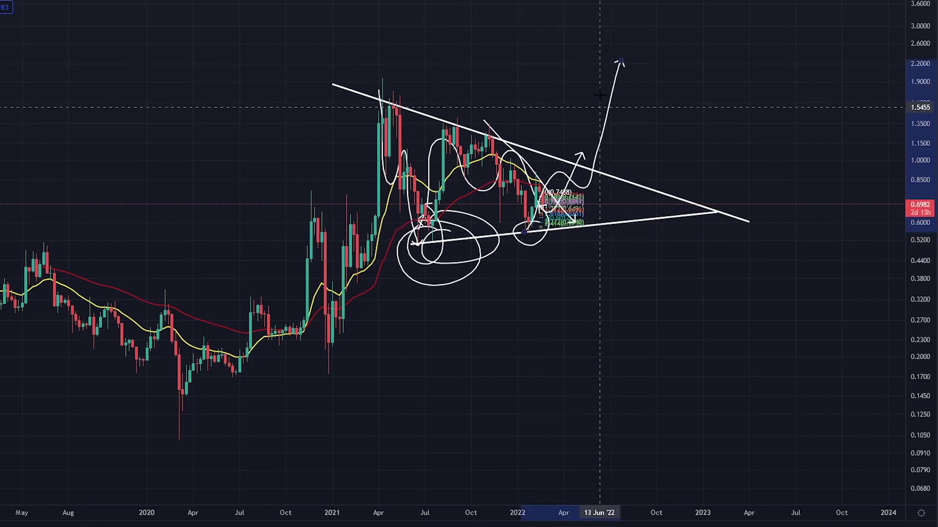
key(ctrl+z)
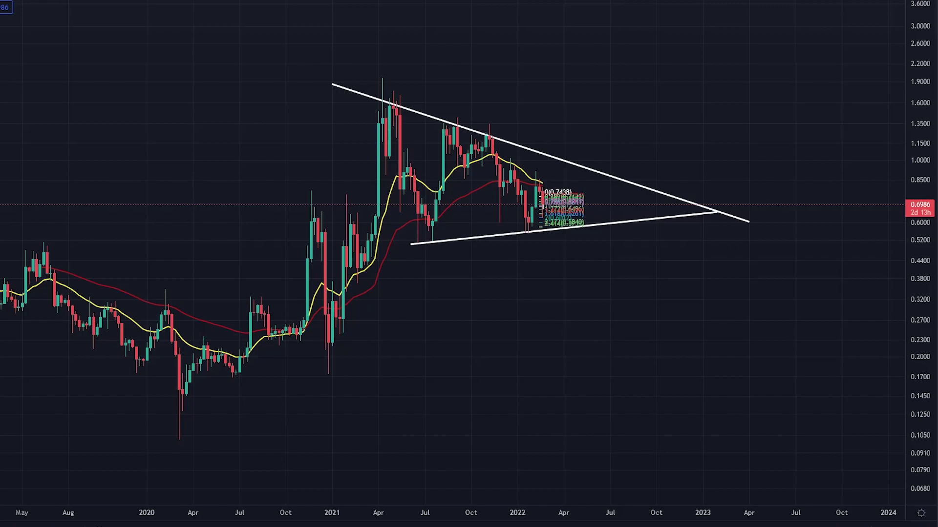
- Draw Fibonacci levels from the 0.1017 low to the 0.3487 high and trace the 2020 crash and recovery over them
click(539, 440)
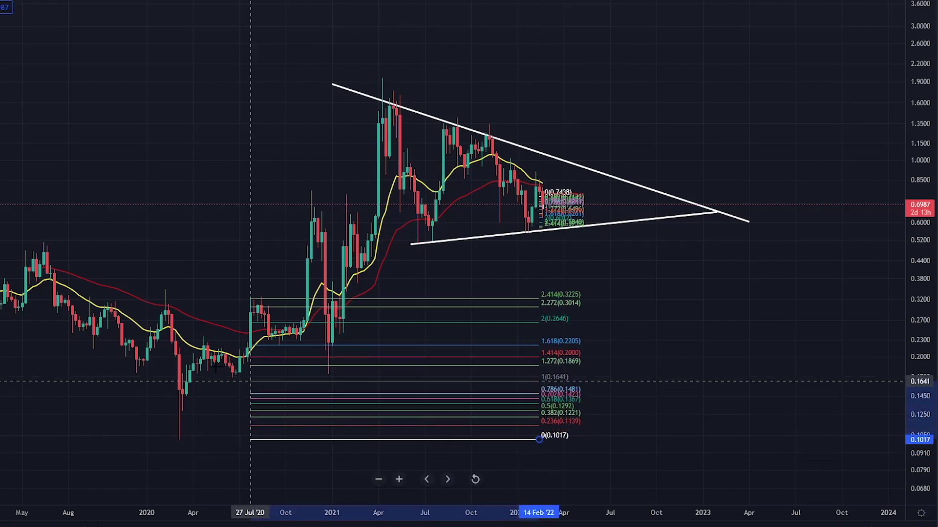
click(140, 289)
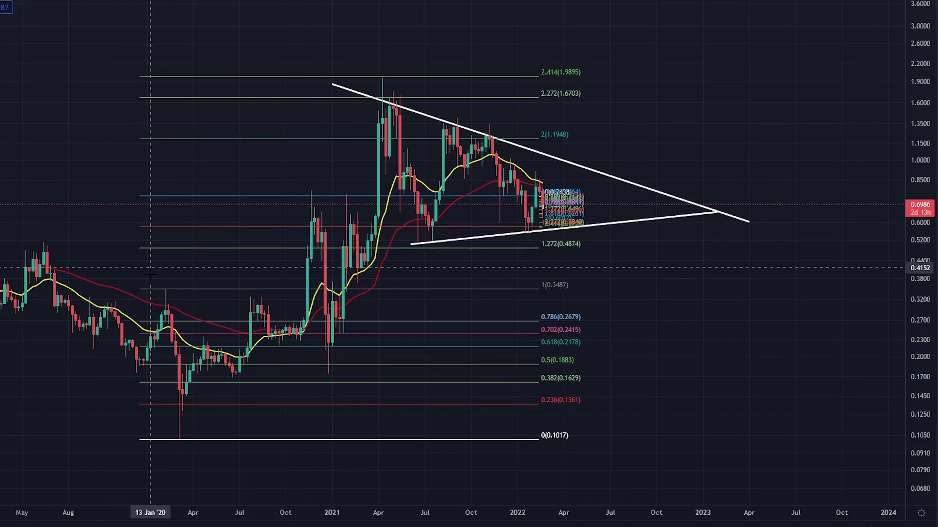
mouse_move(151, 289)
mouse_down()
mouse_move(189, 371)
mouse_move(282, 341)
mouse_up()
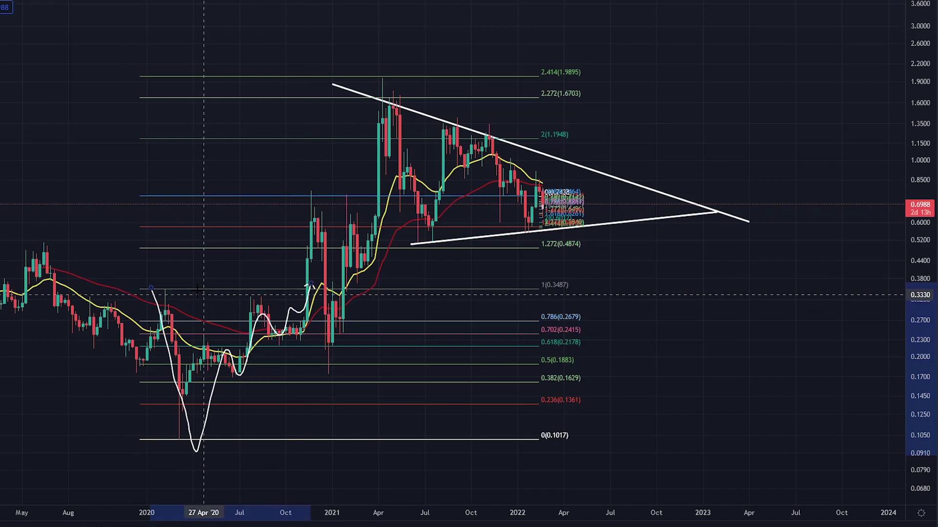
drag(159, 308, 172, 276)
drag(288, 315, 311, 284)
- Circle the late-2020 peak and March 2020 low, mark the drop after the peak, and undo these strokes with the Fibonacci levels
mouse_move(311, 178)
mouse_down()
mouse_move(293, 200)
mouse_move(311, 166)
mouse_move(317, 281)
mouse_move(354, 364)
mouse_up()
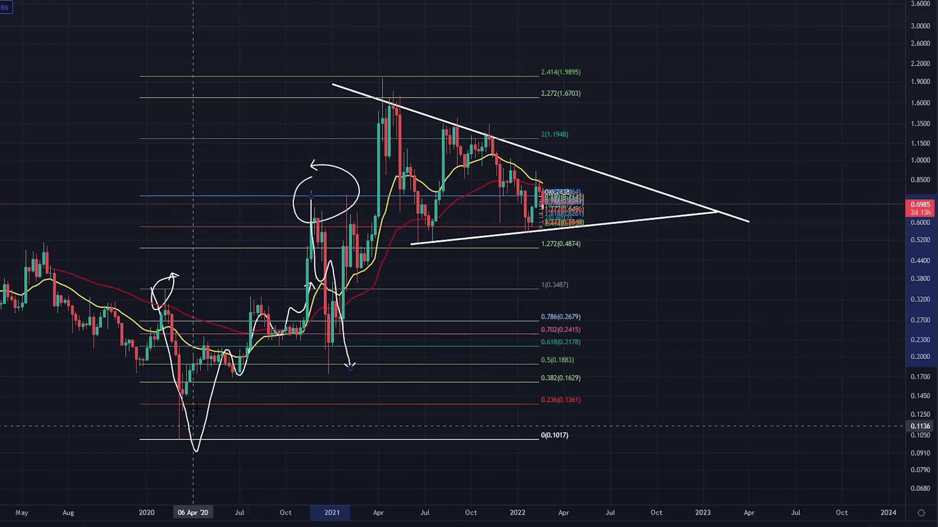
drag(193, 401, 168, 412)
drag(307, 230, 328, 374)
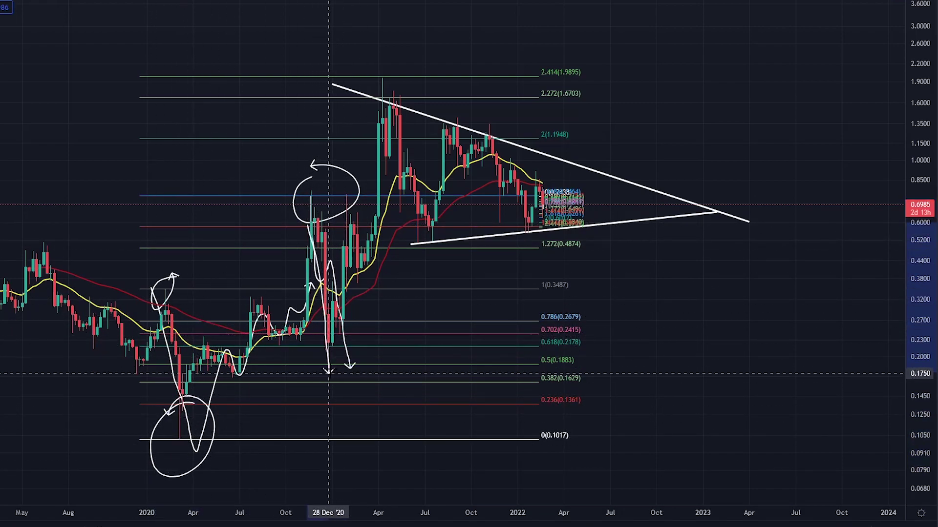
key(ctrl+z)
key(ctrl+z)
key(ctrl+z)
key(ctrl+z)
key(ctrl+z)
key(ctrl+z)
key(ctrl+z)
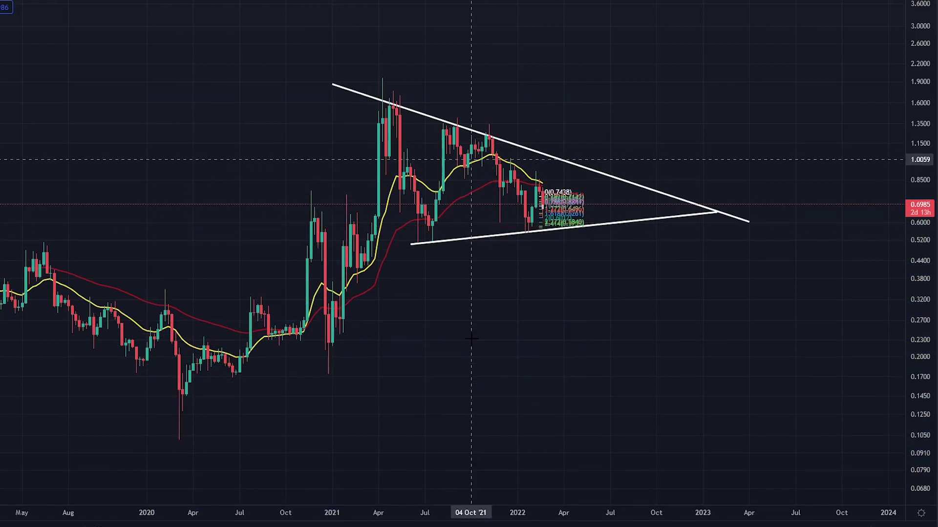
- Compress the price scale to bring the 4.5104 level into view, and undo the circle drawn around the early-2021 pullback
drag(473, 160, 404, 302)
drag(908, 141, 909, 249)
drag(276, 369, 279, 388)
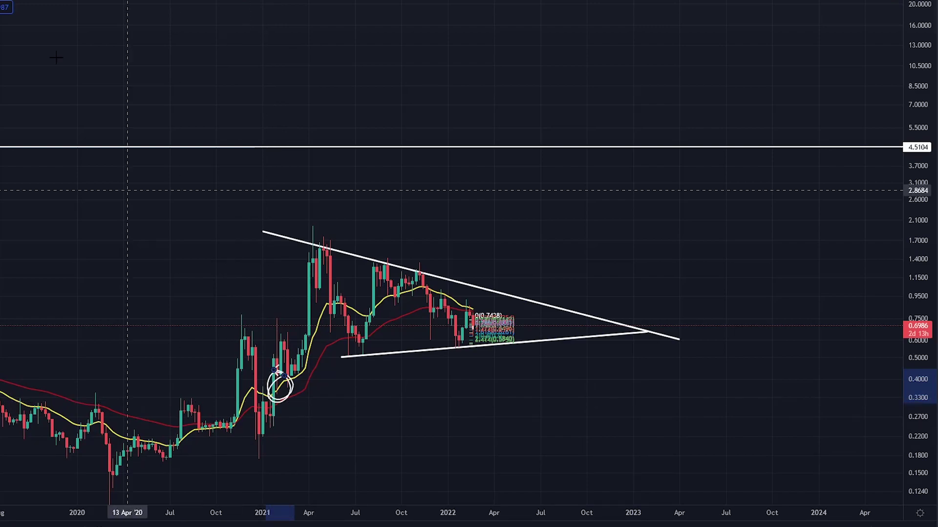
drag(112, 233, 142, 141)
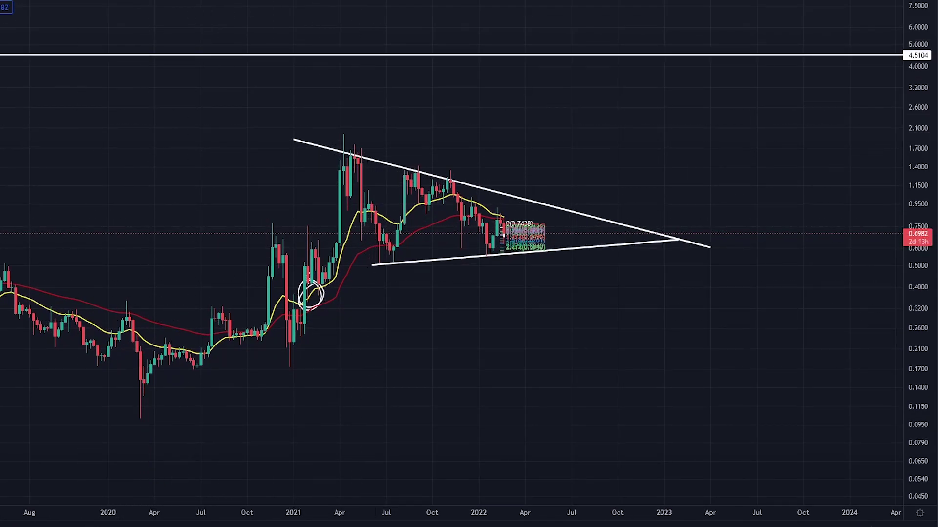
key(ctrl+z)
key(ctrl+z)
- Draw Fibonacci levels from the December 2020 low at 0.1747 to the late-2020 peak at 0.7775
drag(214, 247, 251, 188)
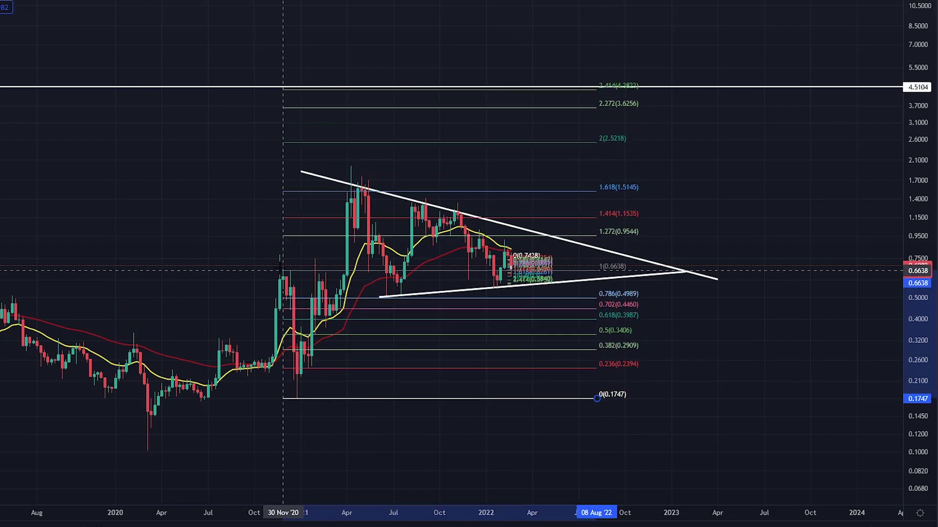
click(251, 256)
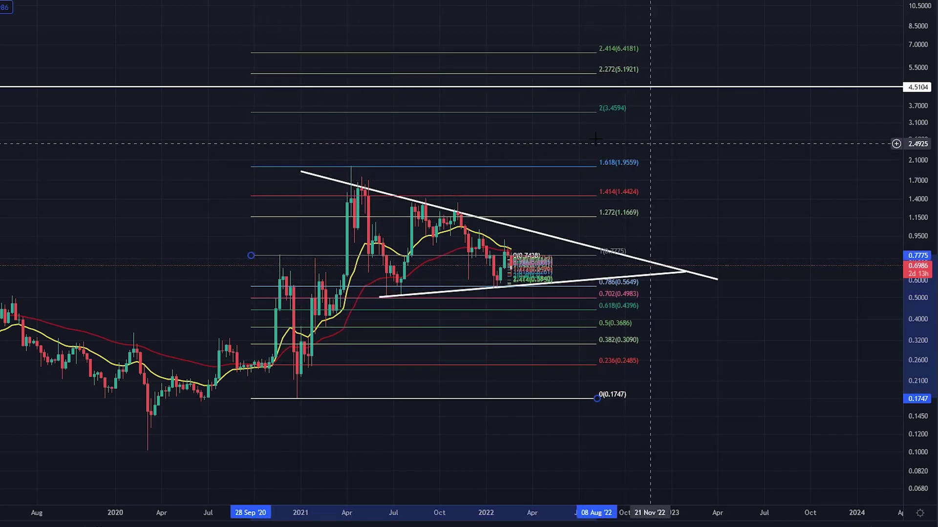
click(360, 175)
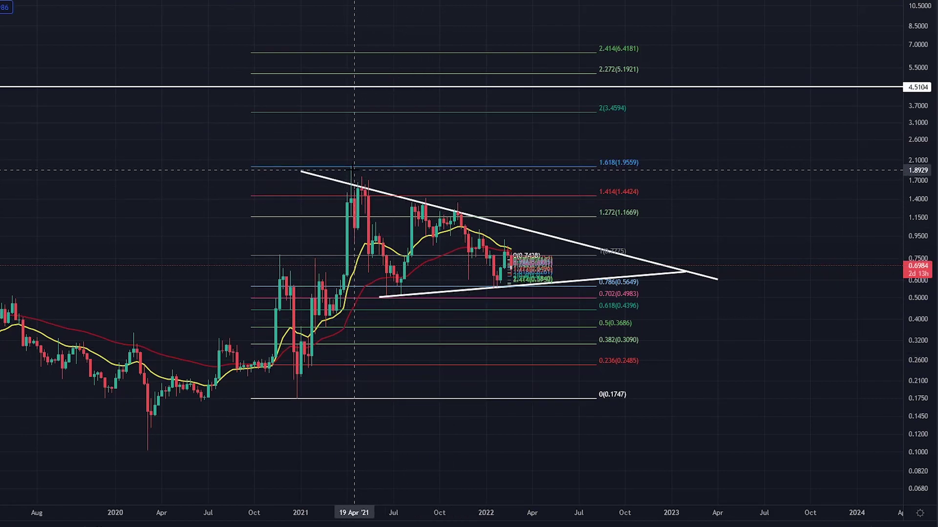
- Trace the decline from the April 2021 high and the late-2020 drop to about 0.19 with freehand arrows, and circle the March 2020 low
mouse_move(354, 170)
mouse_down()
mouse_move(388, 266)
mouse_move(414, 302)
mouse_move(529, 268)
mouse_up()
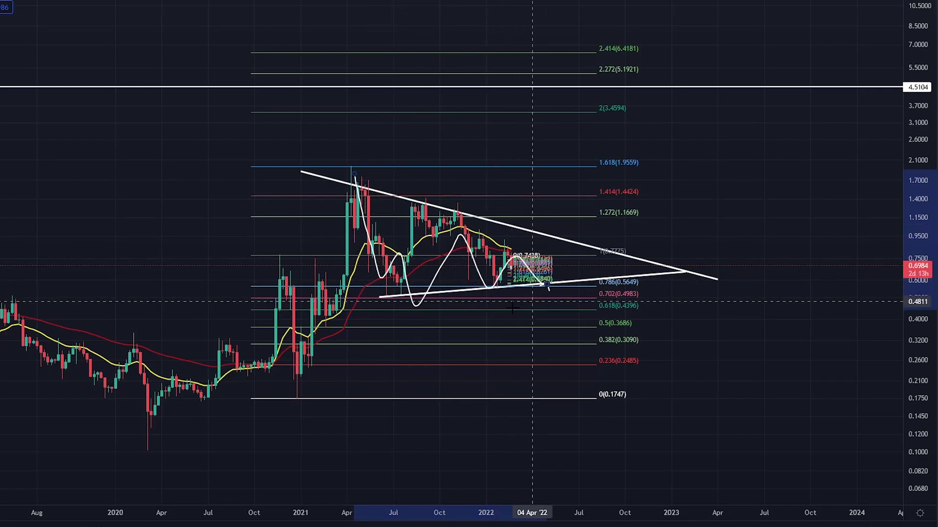
drag(277, 265, 311, 391)
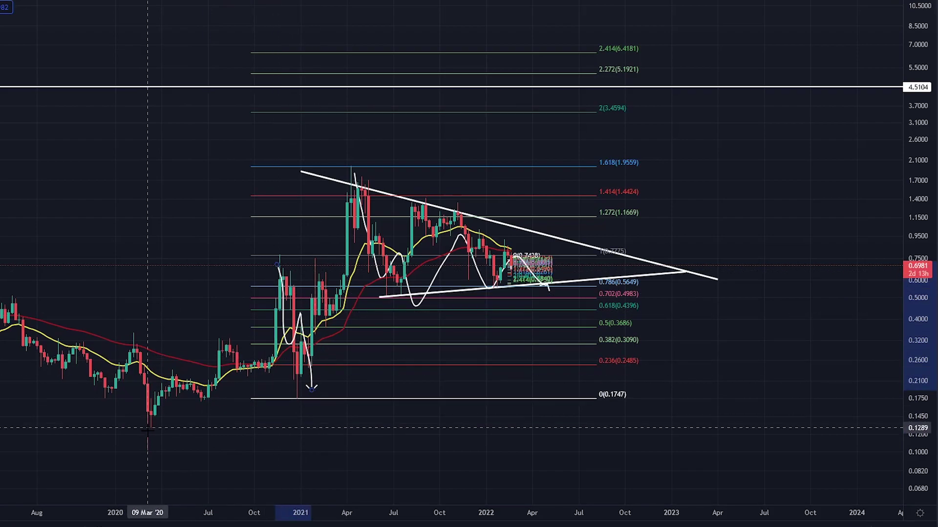
drag(149, 416, 154, 414)
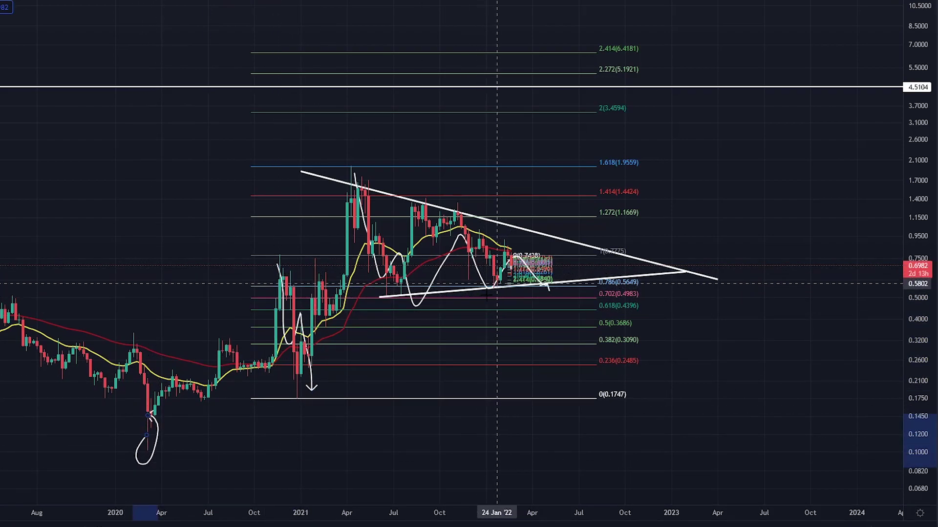
- Retrace the decline inside the triangle to about 0.57 and circle the December 2020 low with a double loop
mouse_move(355, 171)
mouse_down()
mouse_move(479, 290)
mouse_move(530, 284)
mouse_up()
drag(320, 368, 360, 421)
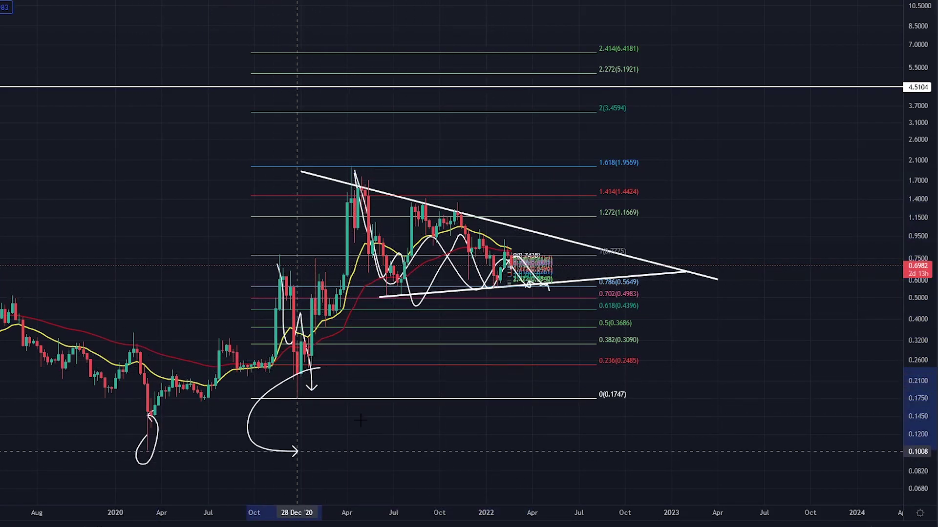
drag(297, 452, 288, 359)
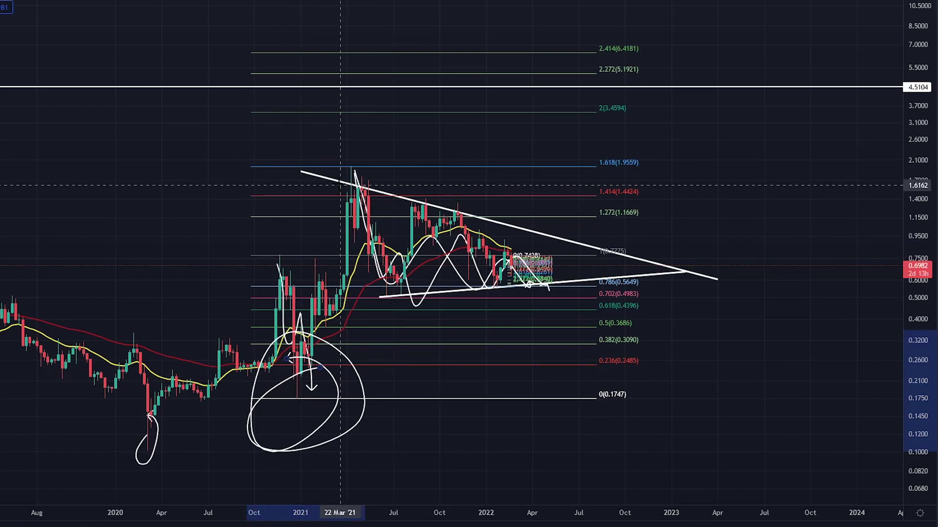
- Sketch a drop below the triangle to about 0.25 and a rally to about 2.9, looping the December 2020 low, triangle base and 4.5104 area
mouse_move(369, 241)
mouse_down()
mouse_move(387, 281)
mouse_move(512, 244)
mouse_move(561, 332)
mouse_move(605, 360)
mouse_up()
drag(312, 381, 315, 386)
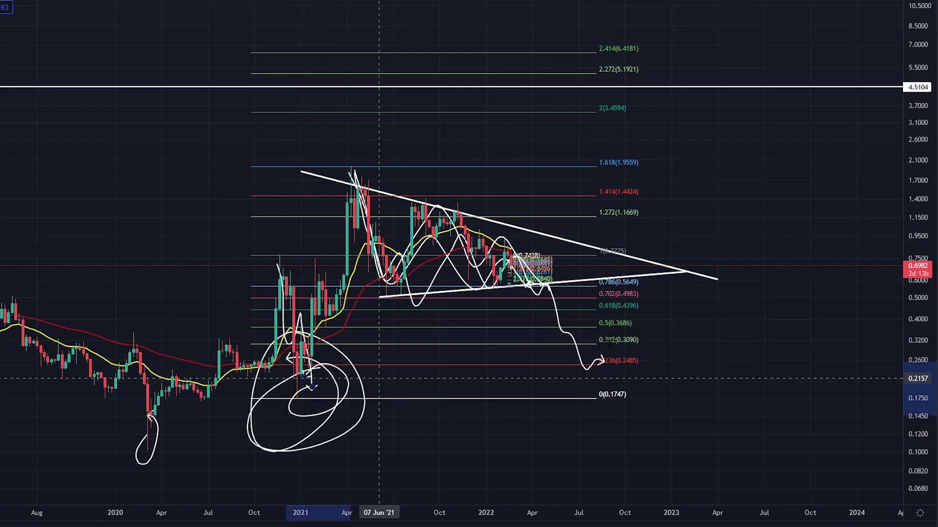
drag(581, 376, 728, 130)
drag(747, 64, 722, 25)
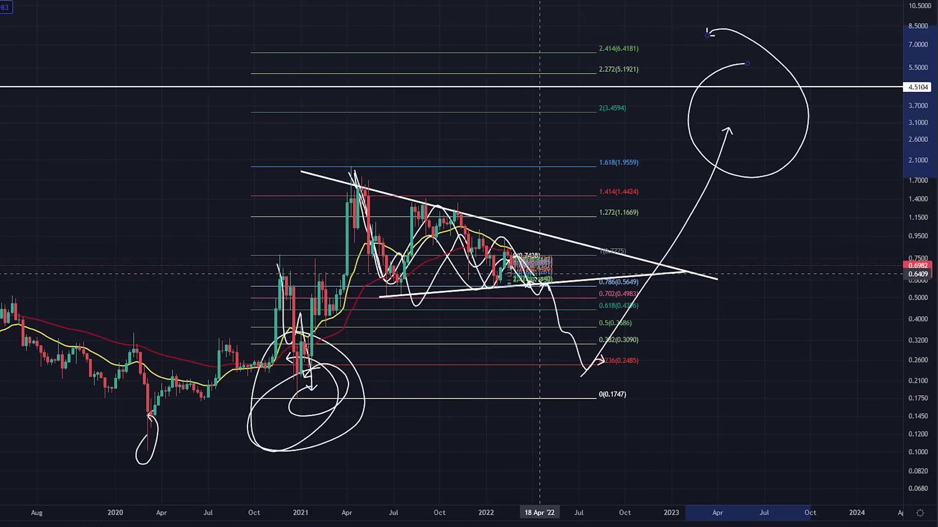
mouse_move(537, 276)
mouse_down()
mouse_move(549, 296)
mouse_move(419, 267)
mouse_up()
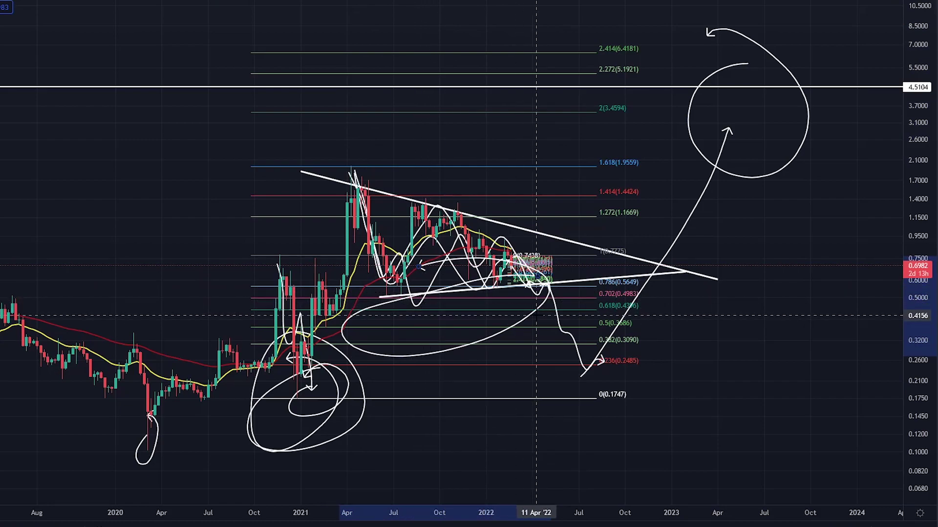
- Remove the freehand drawings and the Fibonacci levels anchored at 0.1747, leaving the triangle and the 4.5104 line
key(Delete)
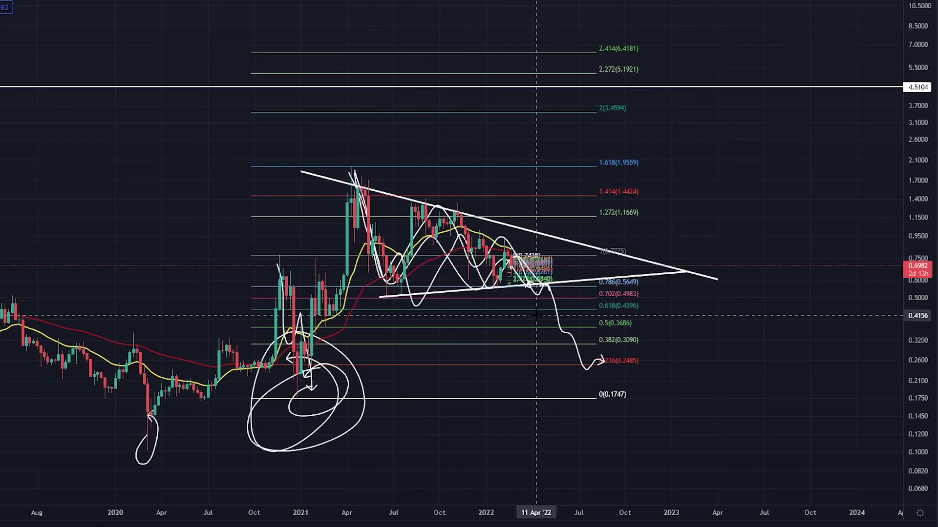
key(ctrl+z)
key(ctrl+z)
key(ctrl+z)
key(ctrl+z)
key(ctrl+z)
key(ctrl+z)
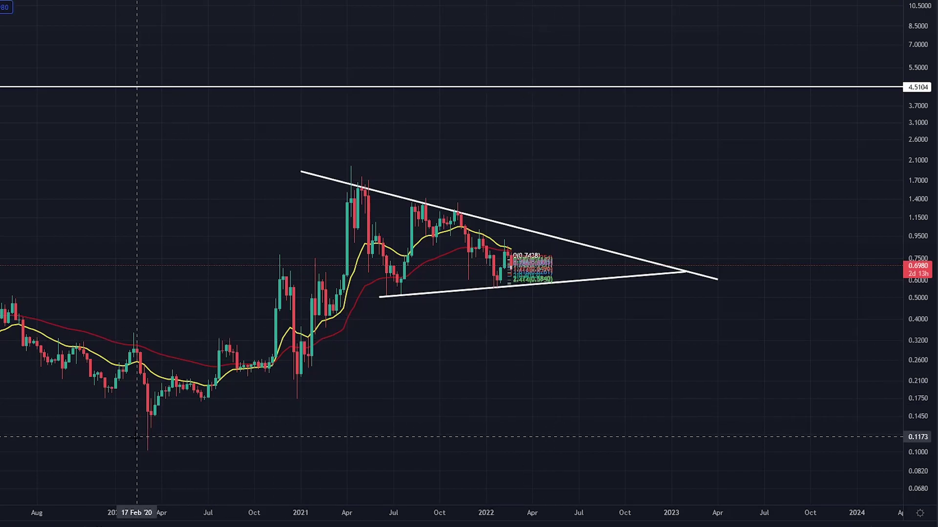
- Trace the waves from the March 2020 low and April 2021 high into a breakout, project a rally to about 3.4, and circle the 4.5104 area
mouse_move(141, 436)
mouse_down()
mouse_move(276, 279)
mouse_move(308, 378)
mouse_move(439, 207)
mouse_move(559, 226)
mouse_move(576, 201)
mouse_up()
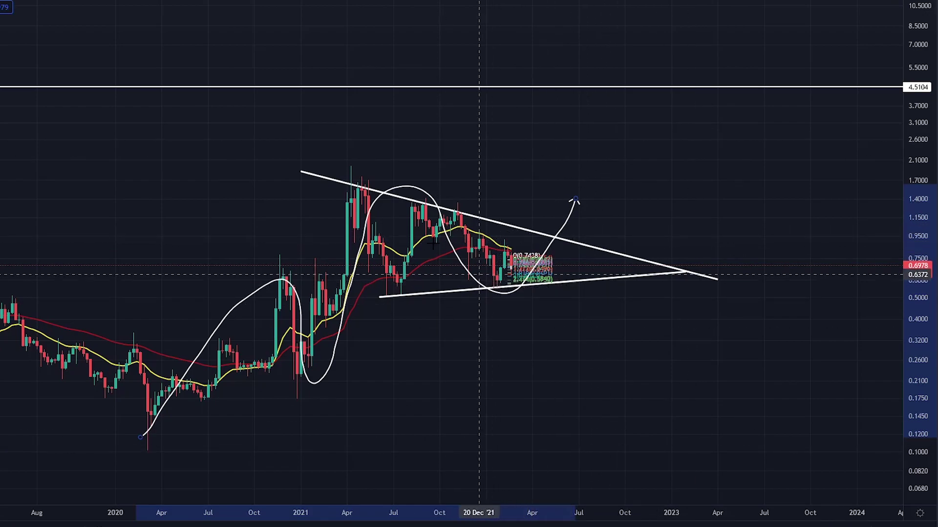
mouse_move(352, 182)
mouse_down()
mouse_move(481, 278)
mouse_move(582, 235)
mouse_up()
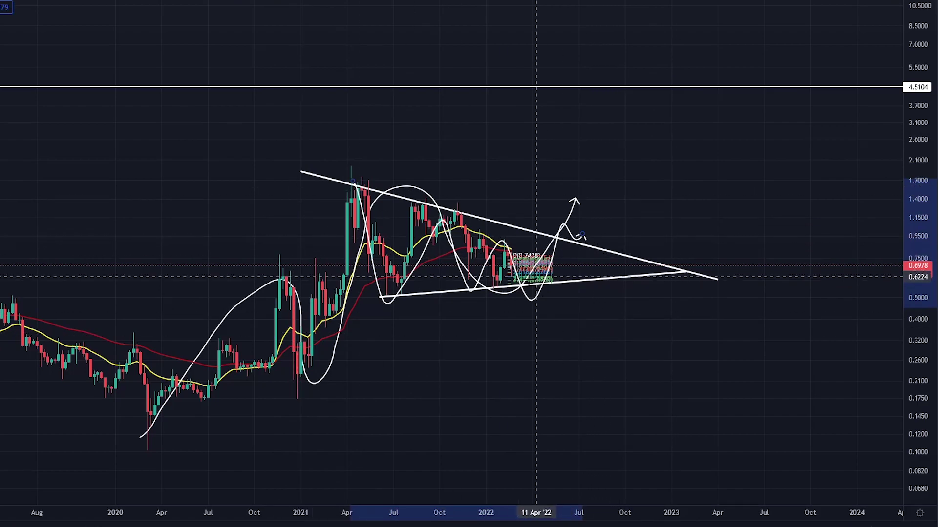
drag(506, 286, 636, 114)
mouse_move(668, 61)
mouse_down()
mouse_move(621, 70)
mouse_move(632, 39)
mouse_up()
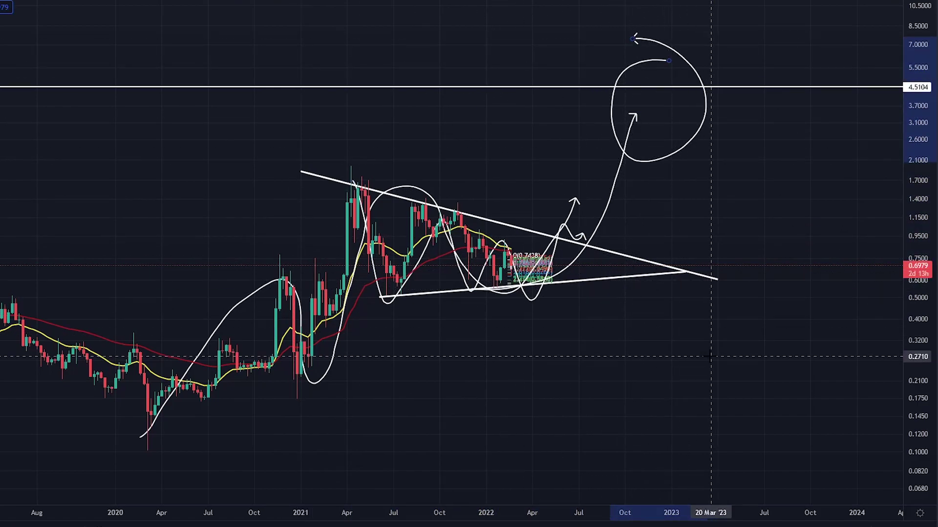
- Undo the freehand wave traces, the breakout projection and the circle around the 4.5104 area
key(ctrl+z)
key(ctrl+z)
key(ctrl+z)
key(ctrl+z)
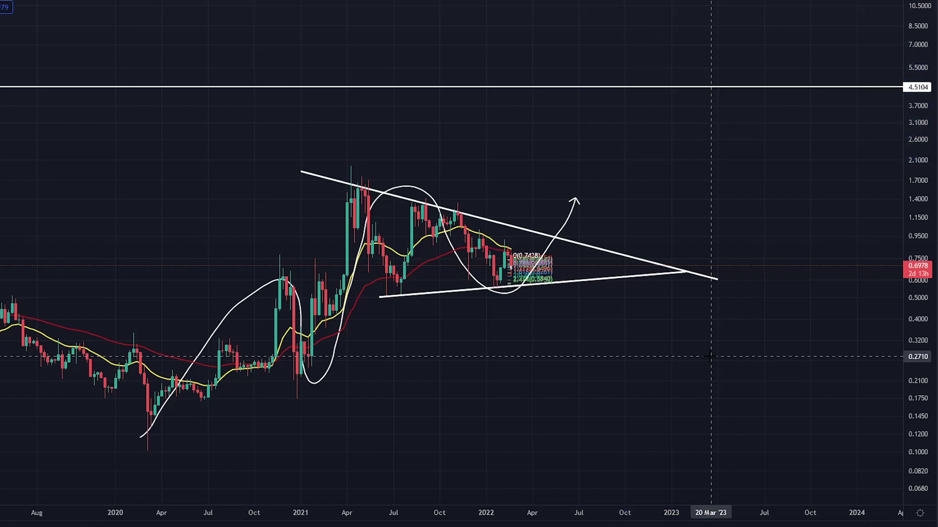
- Draw Fibonacci levels from the triangle's base at 0.5041 to the April 2021 high at 1.9606, spanning January 2021 to July 2023
click(778, 296)
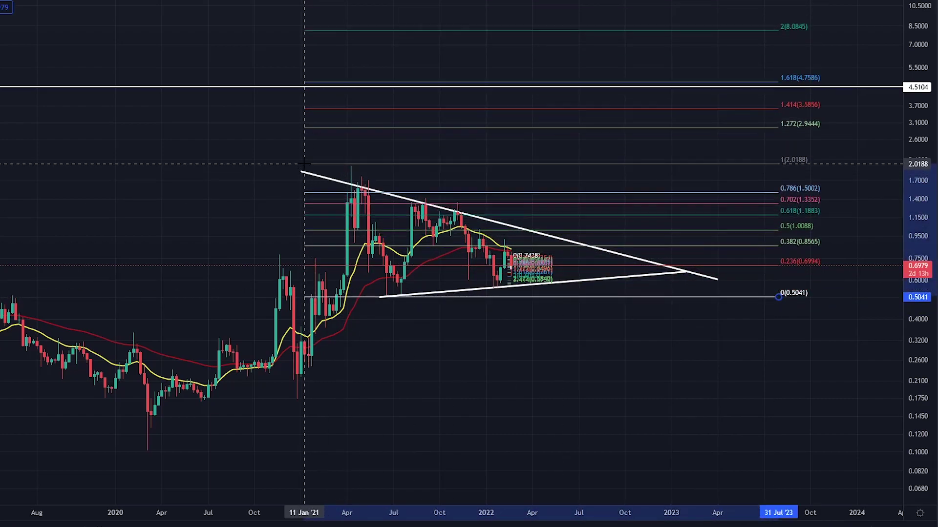
click(304, 167)
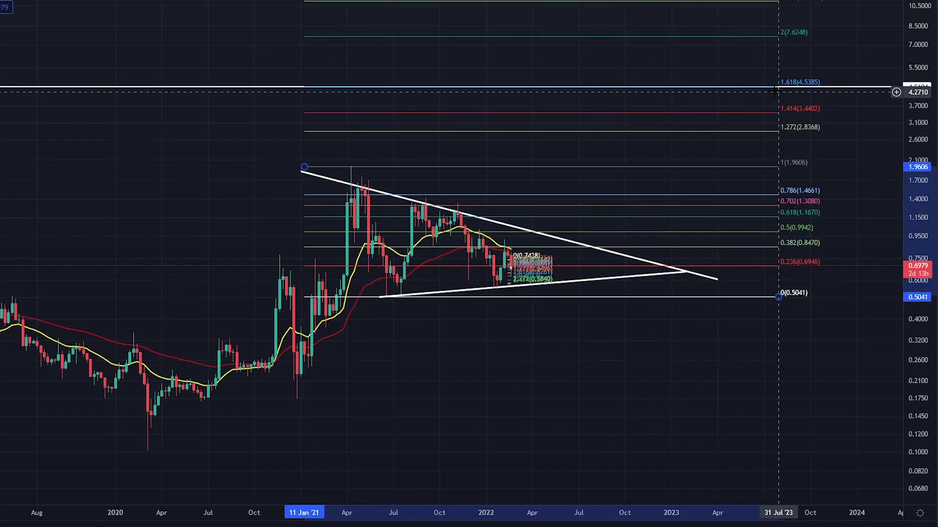
drag(856, 167, 668, 226)
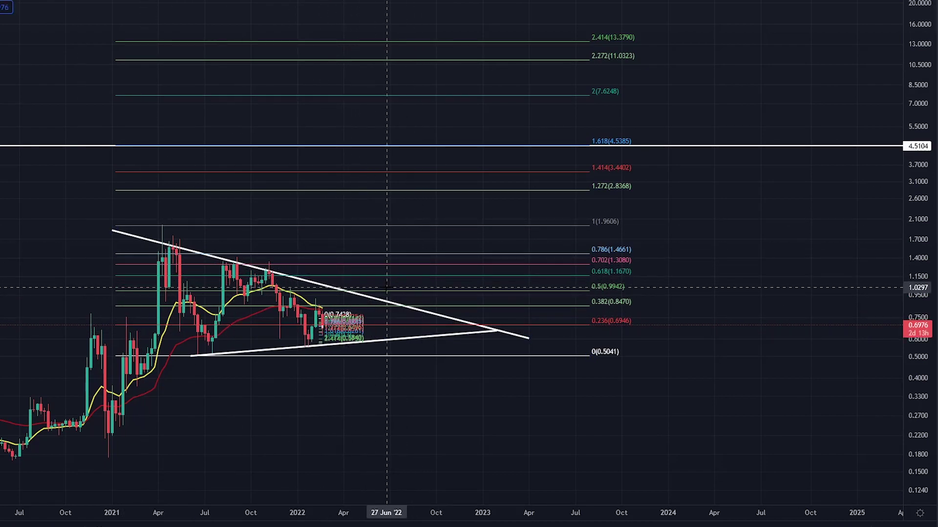
- Circle the April 2021 high, the price touches along the triangle's upper trendline, and the expected breakout area around April 2022
mouse_move(370, 280)
mouse_down()
mouse_move(330, 282)
mouse_move(366, 266)
mouse_up()
drag(177, 209, 160, 184)
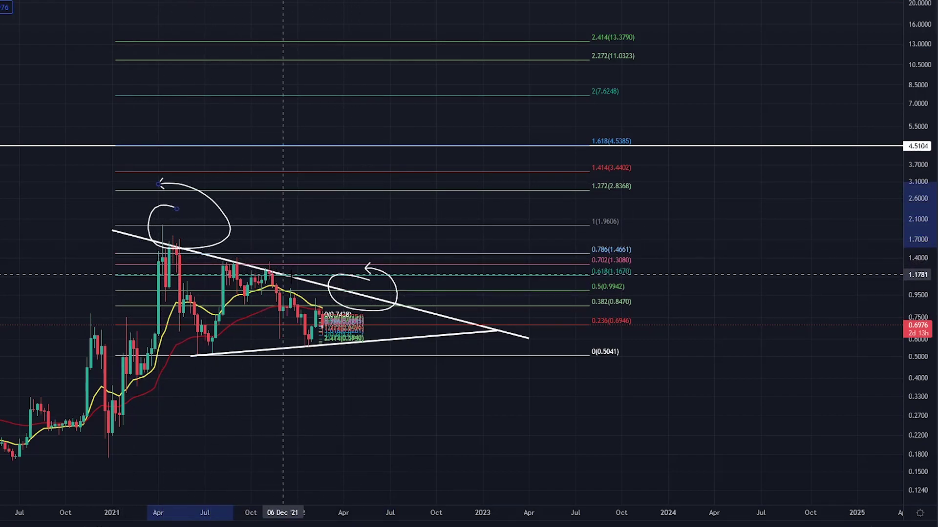
drag(369, 282, 375, 296)
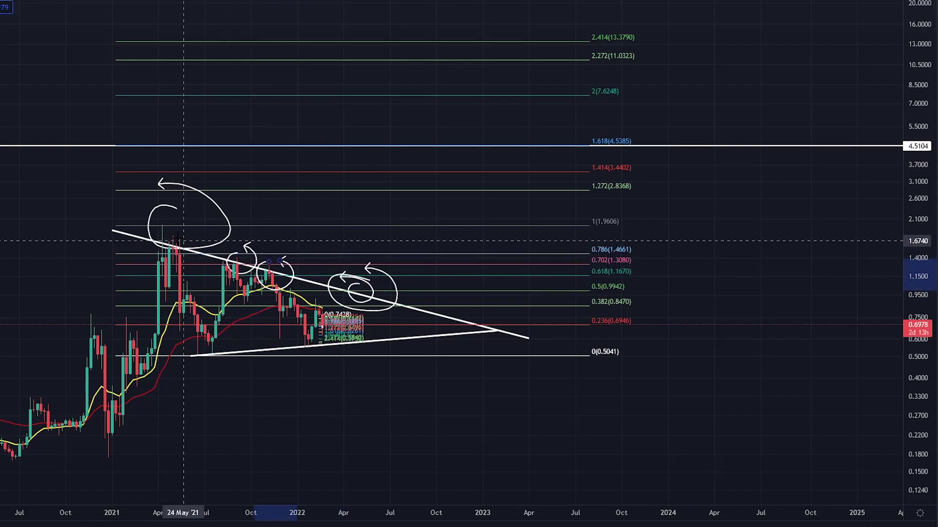
drag(177, 241, 194, 229)
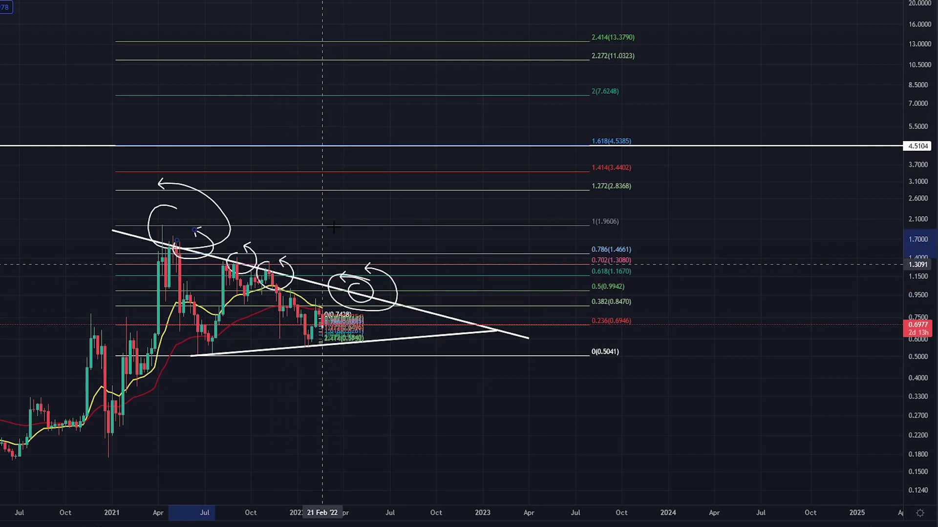
- Trace the swings inside the triangle, project the breakout up to the 4.5104 line with an arrow, and circle the 1.618 Fibonacci label
mouse_move(166, 237)
mouse_down()
mouse_move(286, 342)
mouse_move(365, 283)
mouse_up()
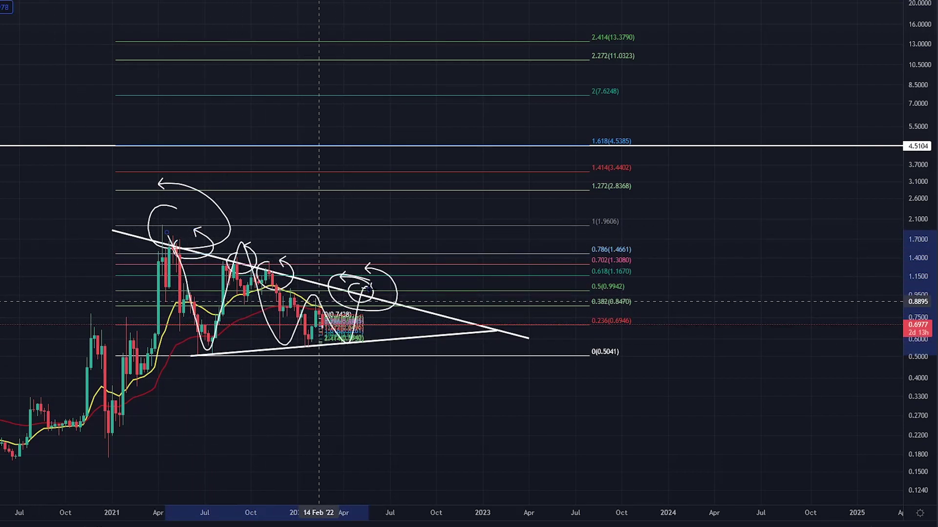
mouse_move(363, 293)
mouse_down()
mouse_move(412, 203)
mouse_move(429, 144)
mouse_up()
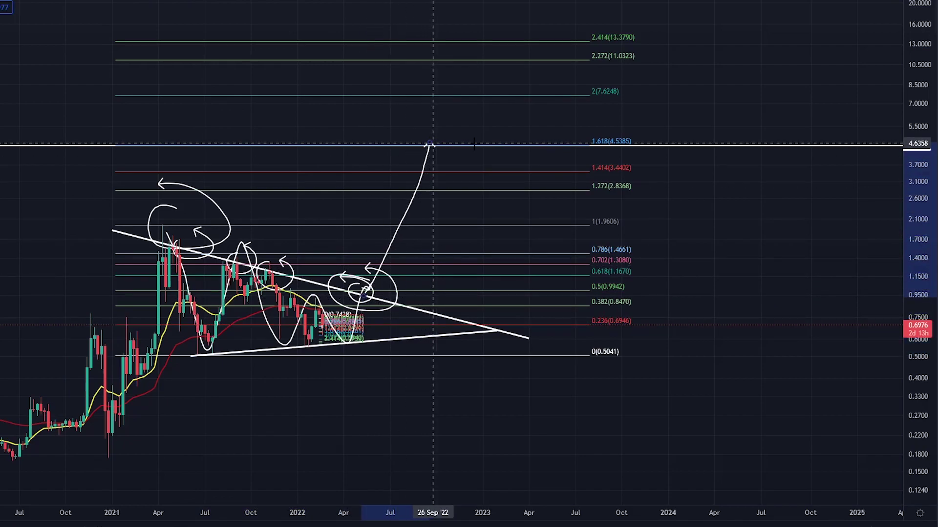
mouse_move(632, 126)
mouse_down()
mouse_move(571, 130)
mouse_move(664, 146)
mouse_move(639, 127)
mouse_up()
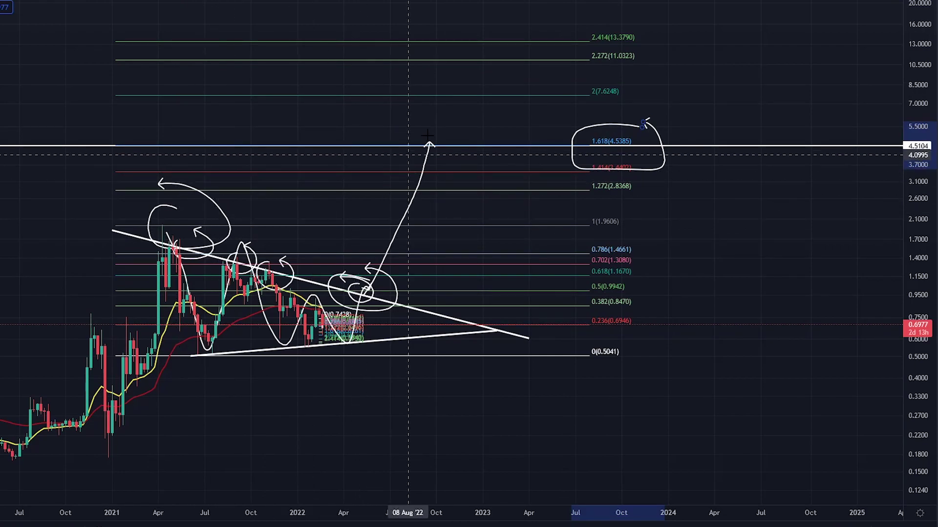
- Project further rallies toward and beyond the 2.414 level, box the 2 to 2.414 Fibonacci labels, and encircle the whole projected structure
mouse_move(427, 176)
mouse_down()
mouse_move(456, 90)
mouse_move(529, 49)
mouse_up()
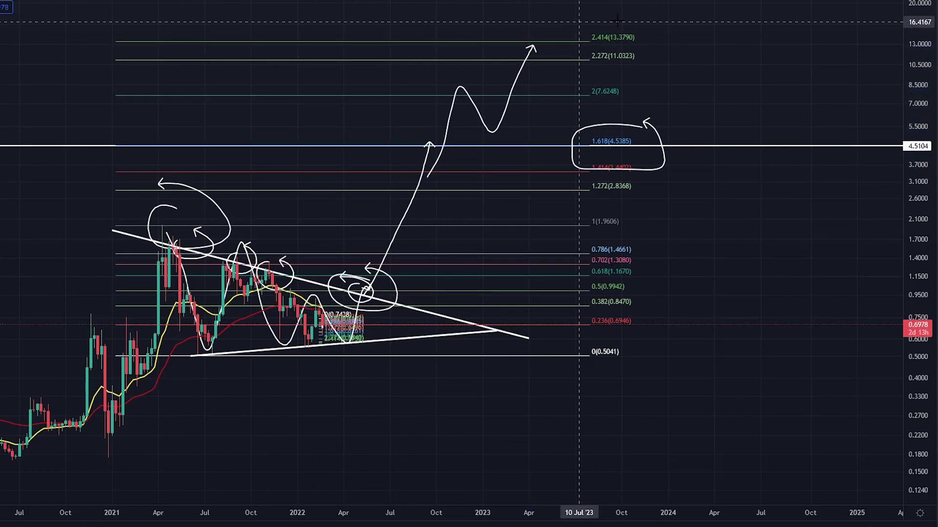
mouse_move(586, 23)
mouse_down()
mouse_move(665, 93)
mouse_move(586, 23)
mouse_up()
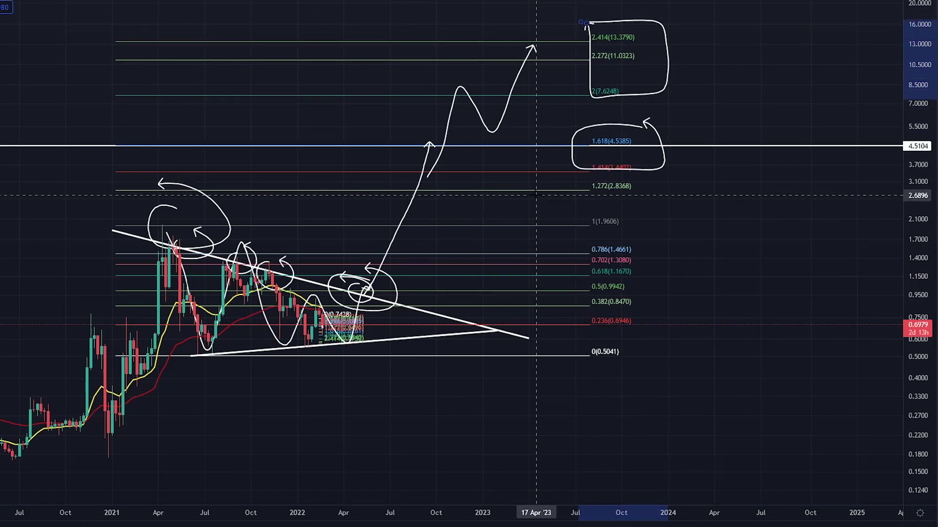
mouse_move(366, 296)
mouse_down()
mouse_move(540, 64)
mouse_move(667, 1)
mouse_up()
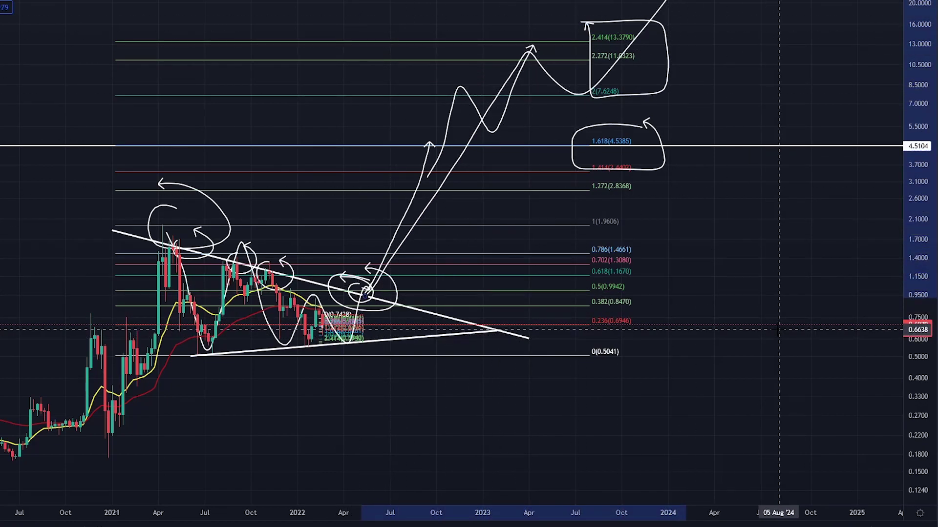
mouse_move(702, 98)
mouse_down()
mouse_move(293, 52)
mouse_move(764, 303)
mouse_move(601, 1)
mouse_up()
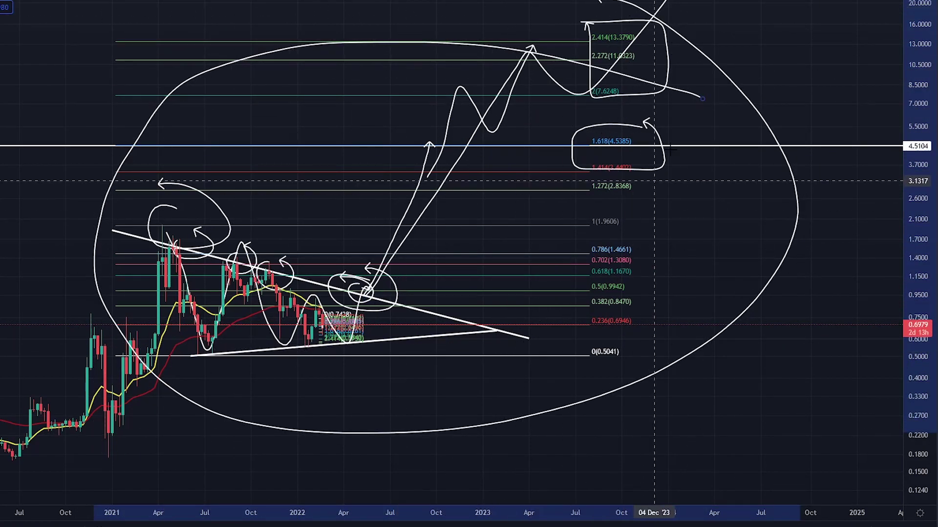